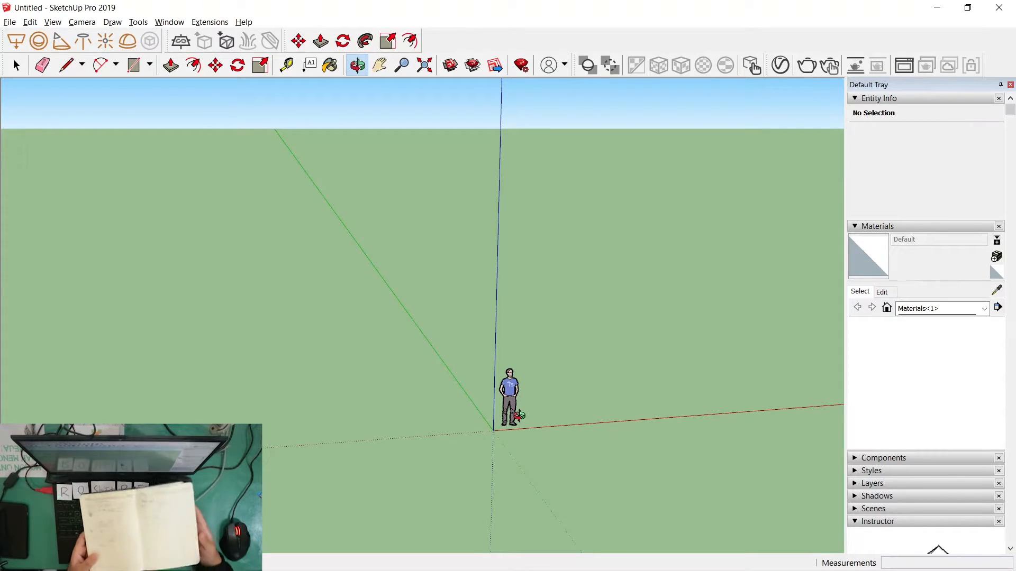
pyautogui.hotkey('alt', 'Tab')
pyautogui.hotkey('alt', 'Tab')
pyautogui.hotkey('alt', 'Tab')
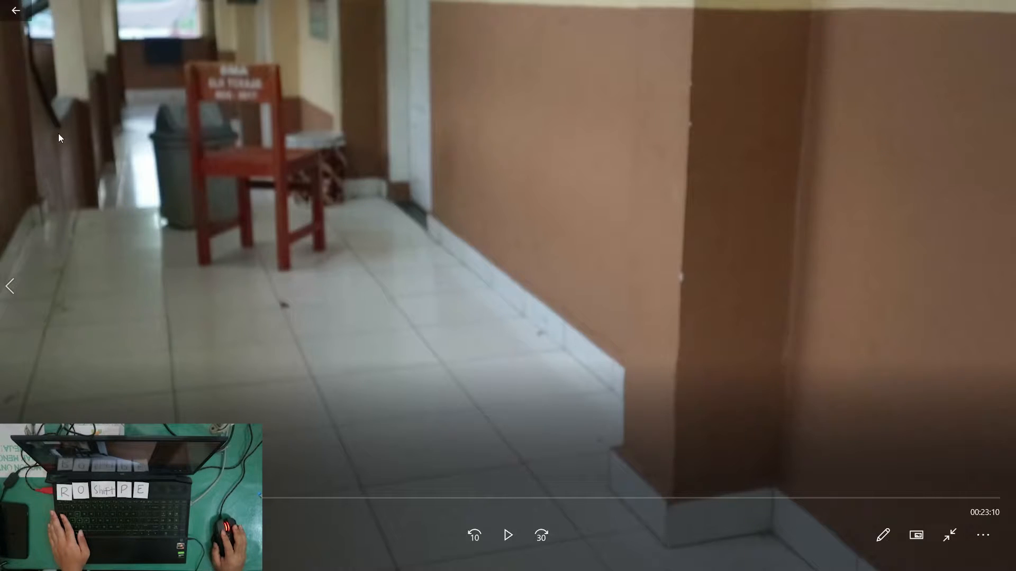
pyautogui.hotkey('alt', 'Tab')
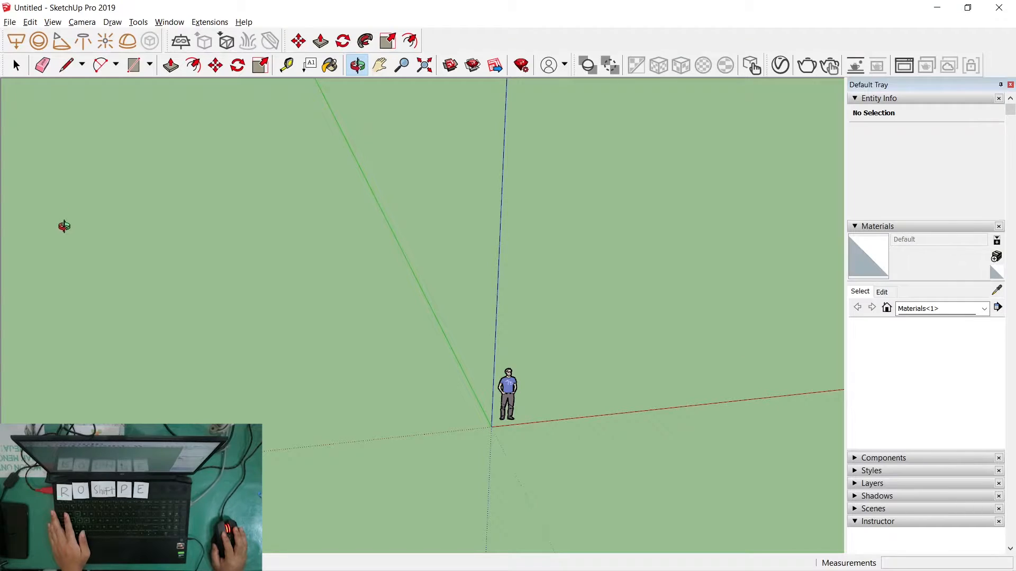
pyautogui.moveTo(253, 362); pyautogui.dragTo(392, 295)
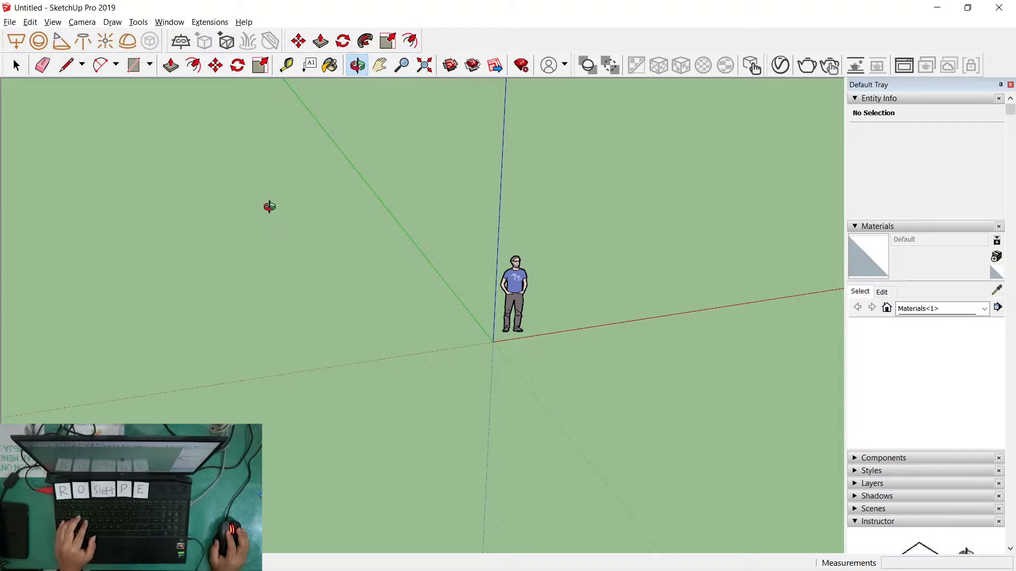
pyautogui.moveTo(266, 212); pyautogui.dragTo(415, 290)
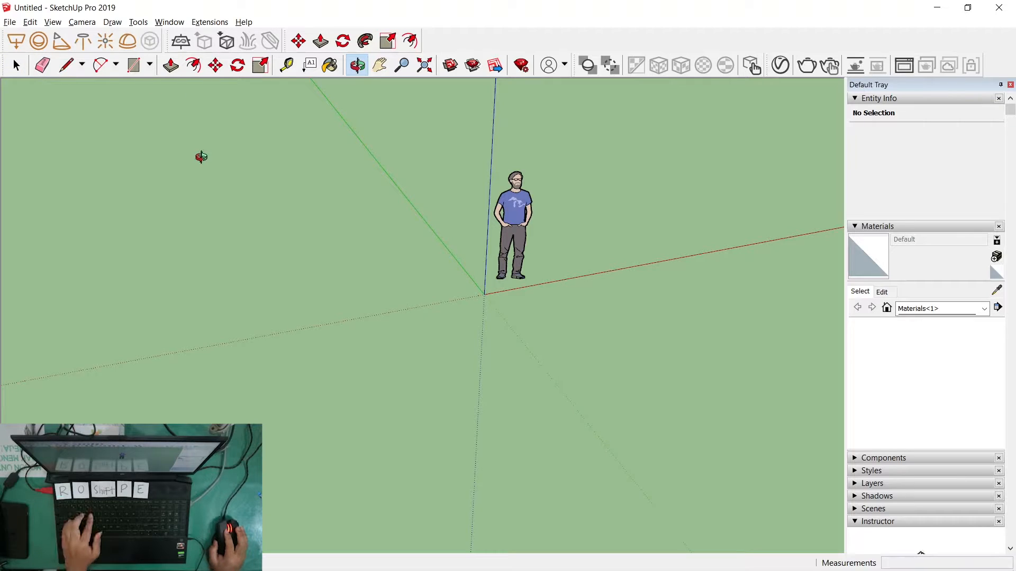
# Step: Draw two trial rectangles on the ground plane, the first starting at the origin, and undo both
pyautogui.click(134, 65)
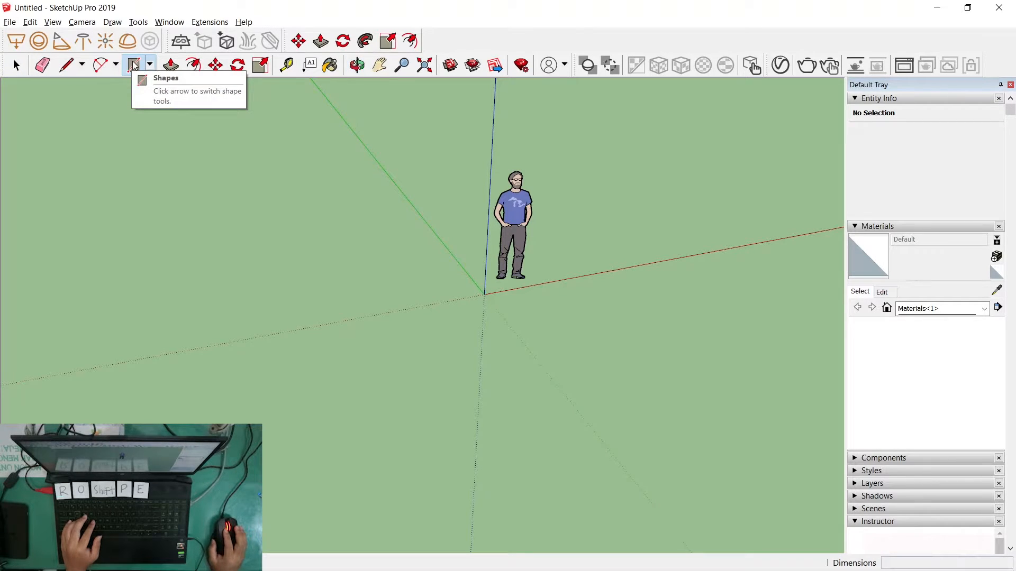
pyautogui.scroll(5, 484, 294)
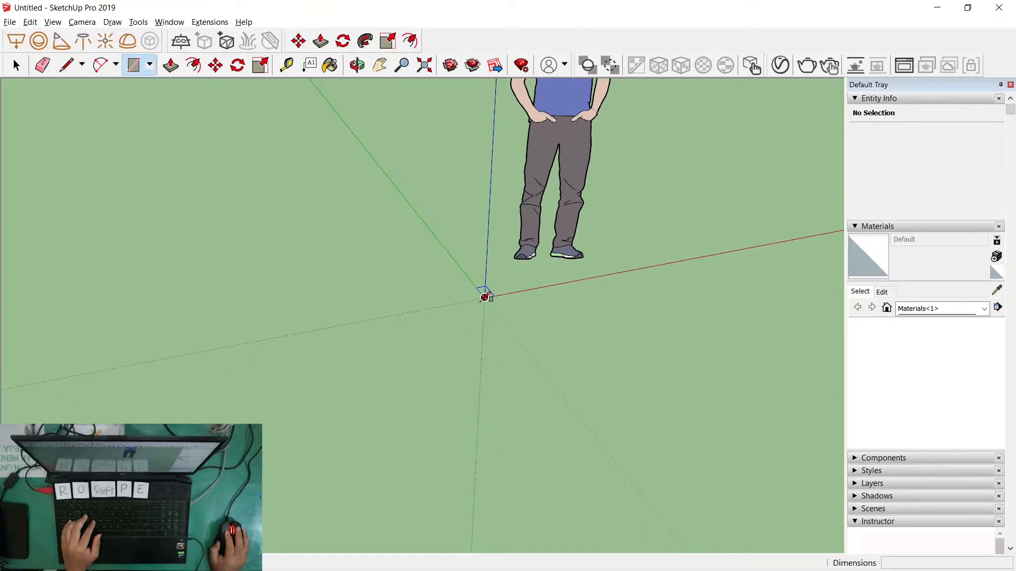
pyautogui.click(484, 296)
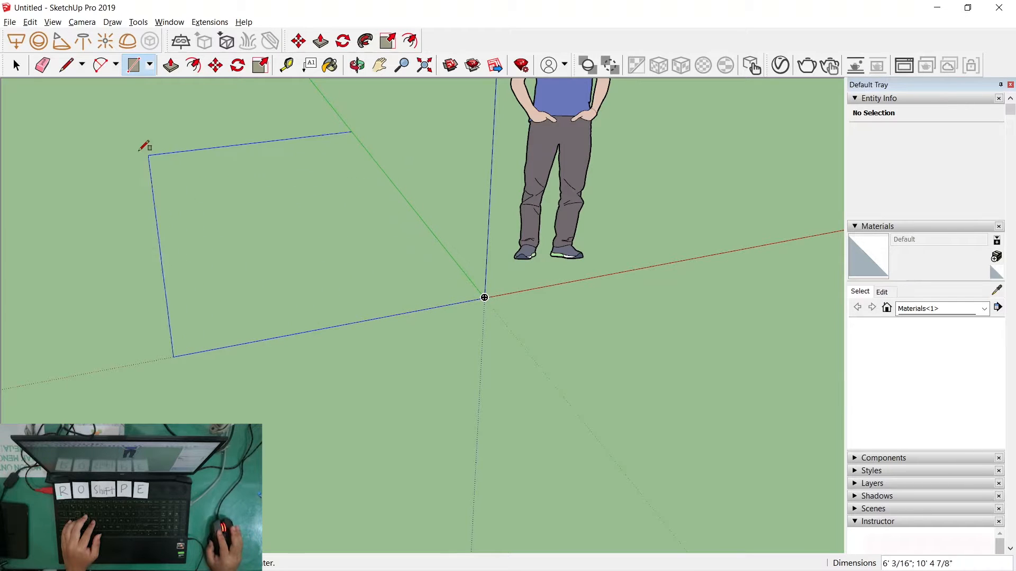
pyautogui.click(85, 130)
pyautogui.scroll(-4, 572, 289)
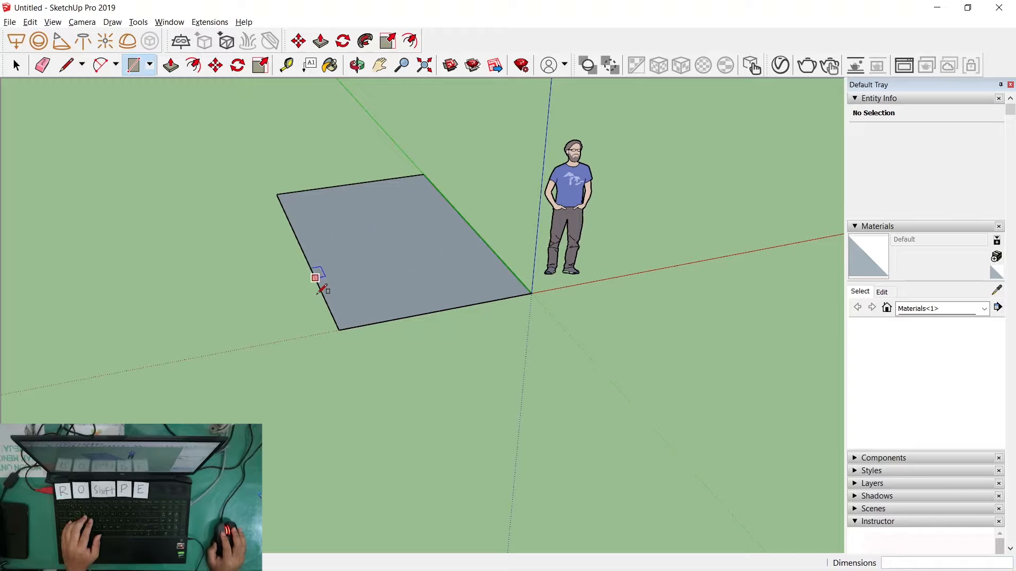
pyautogui.click(155, 365)
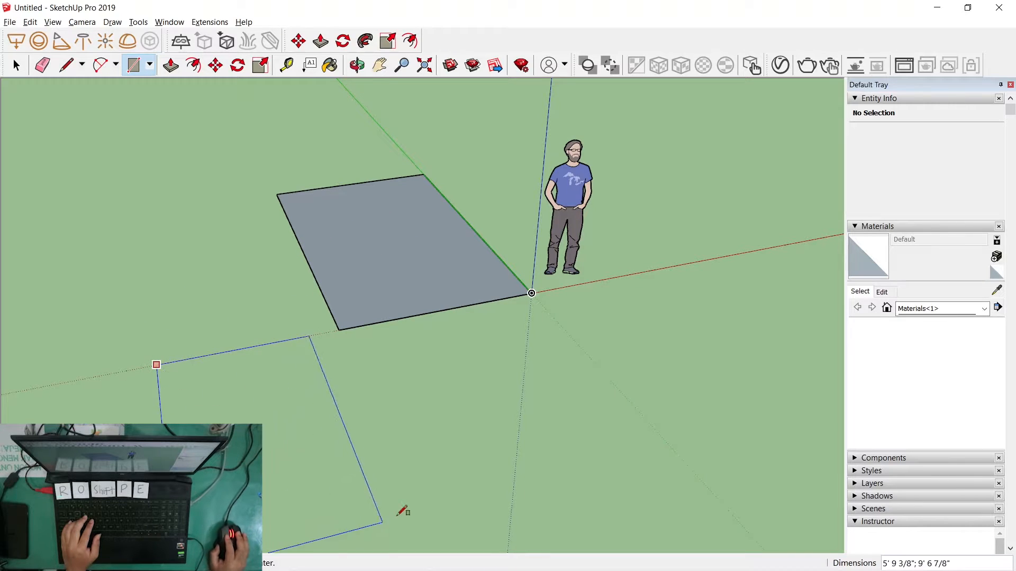
pyautogui.click(546, 478)
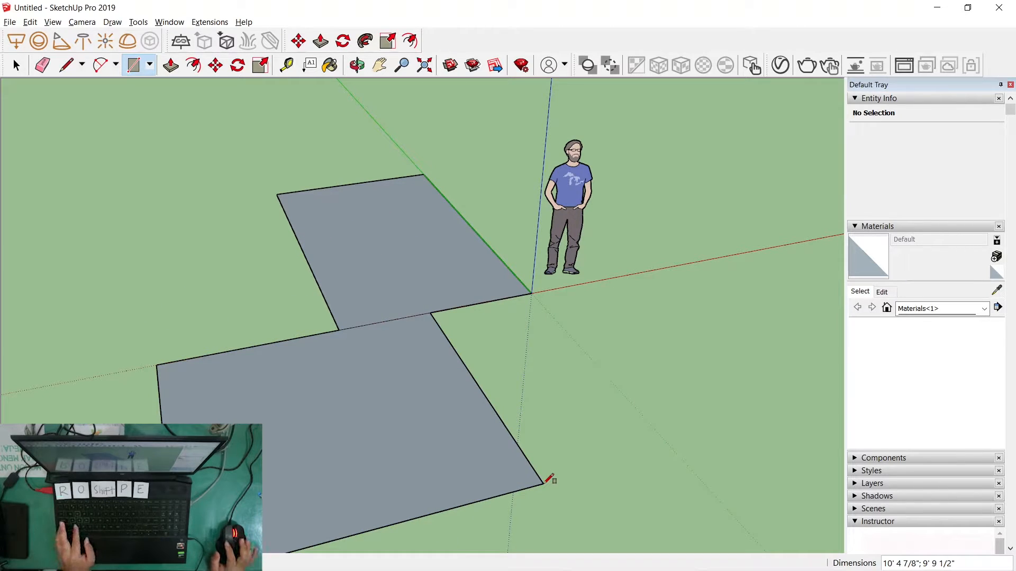
pyautogui.hotkey('ctrl', 'z')
pyautogui.hotkey('ctrl', 'z')
# Step: Draw a rectangle about 13' by 16' 2" on the ground plane, from the origin along the green axis and the negative red axis
pyautogui.click(531, 293)
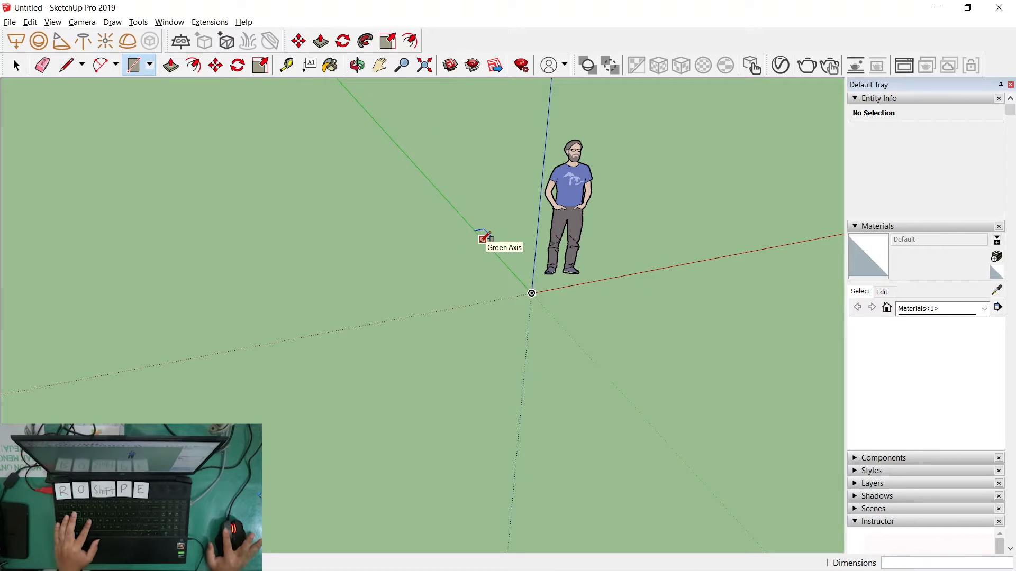
pyautogui.click(532, 293)
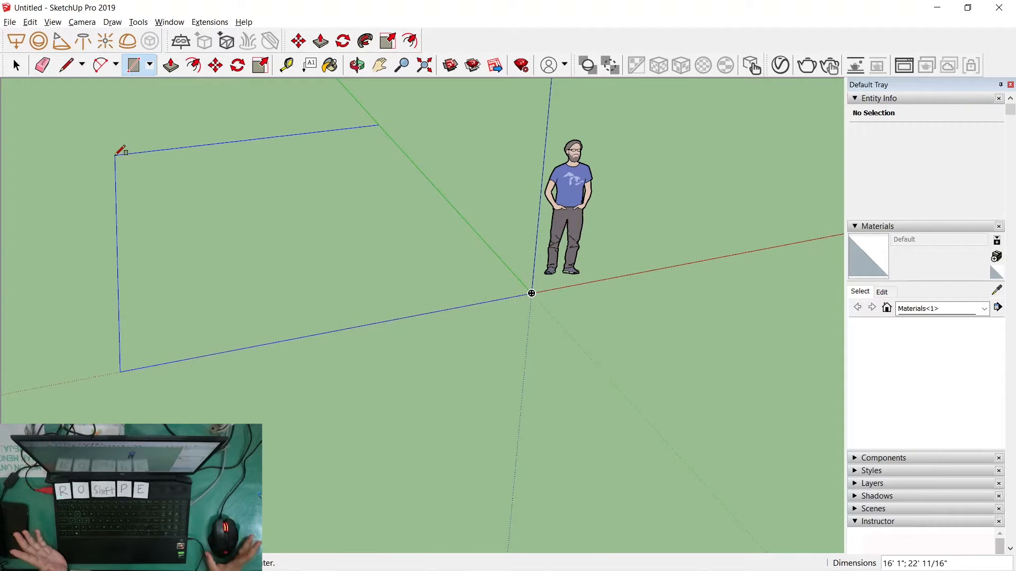
pyautogui.click(178, 185)
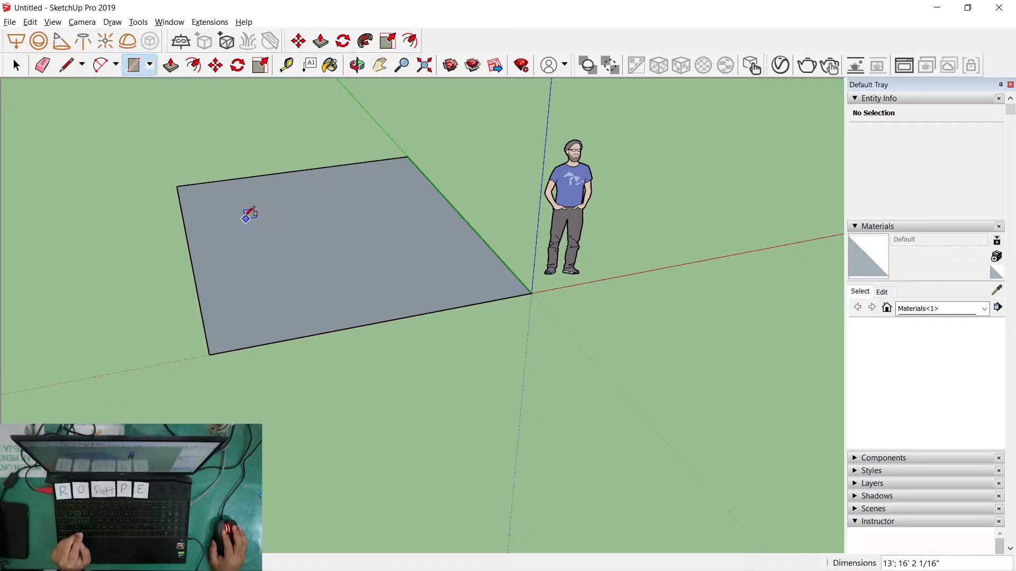
pyautogui.hotkey('alt', 'Tab')
pyautogui.hotkey('alt', 'Tab')
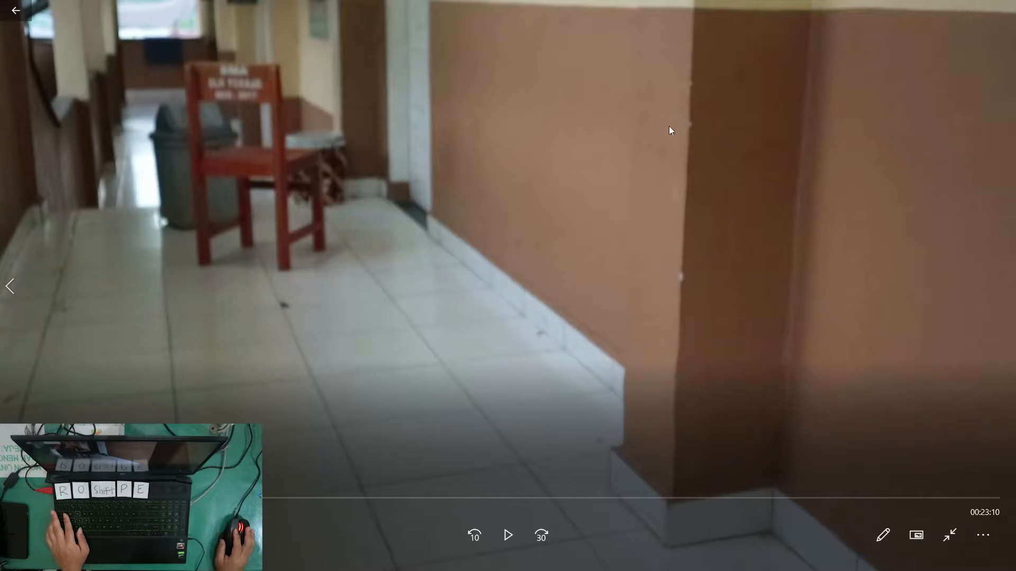
pyautogui.hotkey('alt', 'Tab')
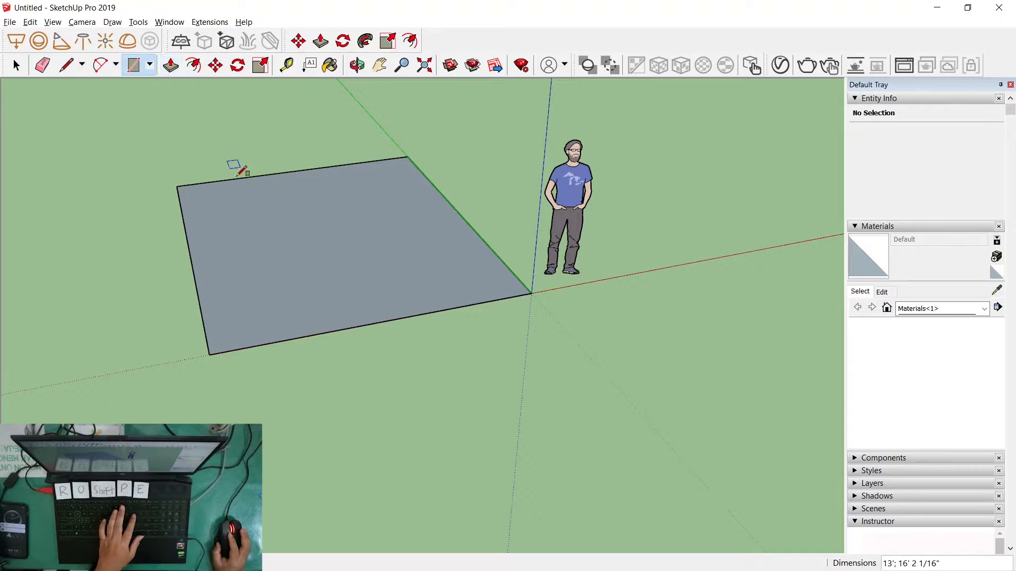
pyautogui.press('p')
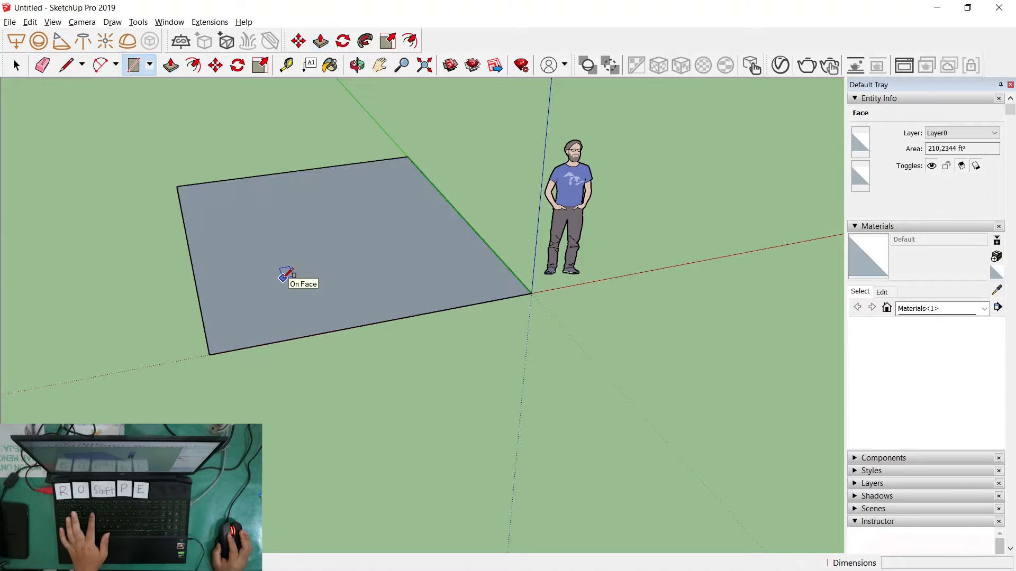
pyautogui.press('r')
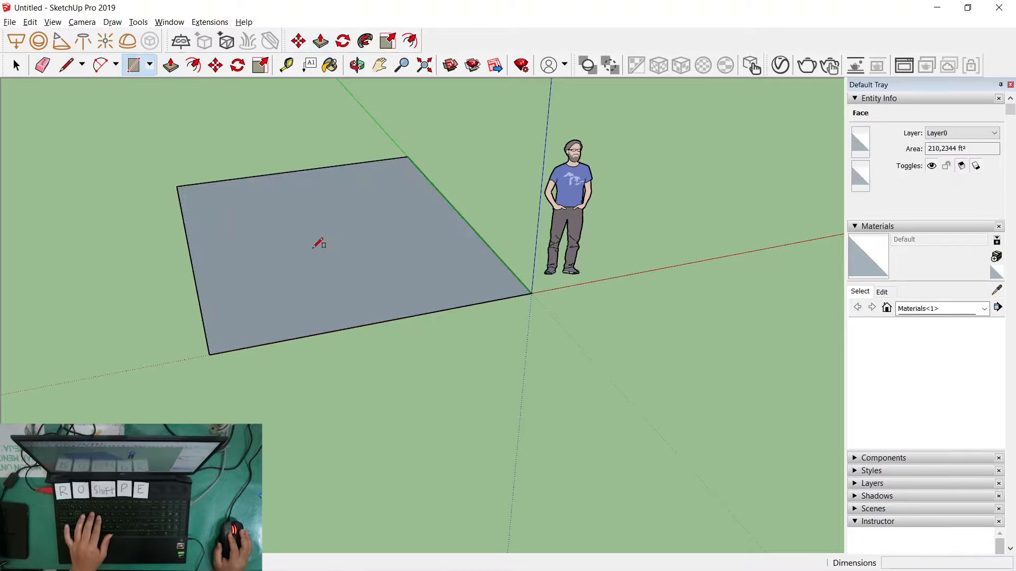
pyautogui.press('p')
pyautogui.press('r')
pyautogui.press('p')
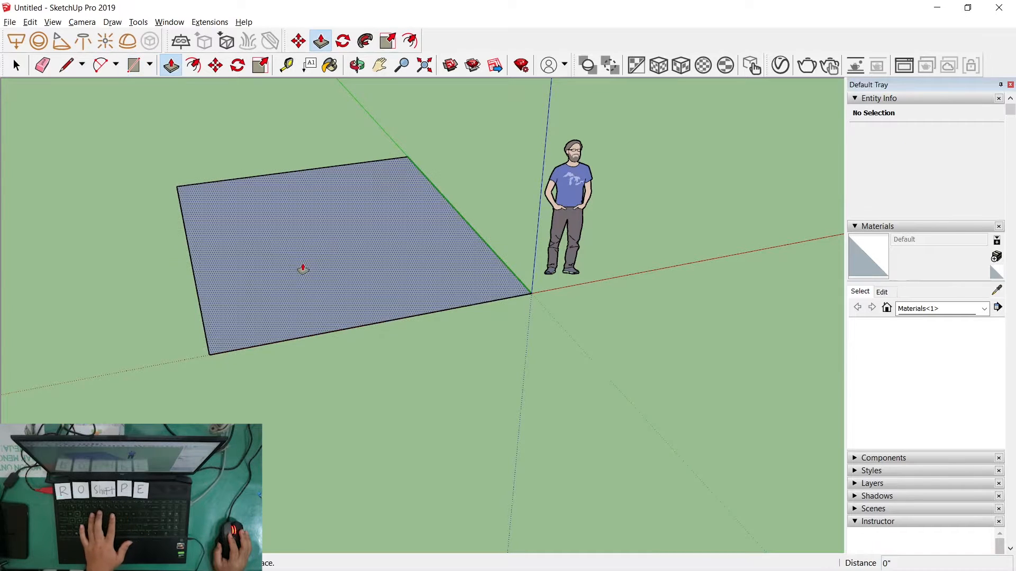
pyautogui.press('r')
# Step: Push/Pull the rectangle's face upward about 5' 6 3/4" to form a box
pyautogui.press('p')
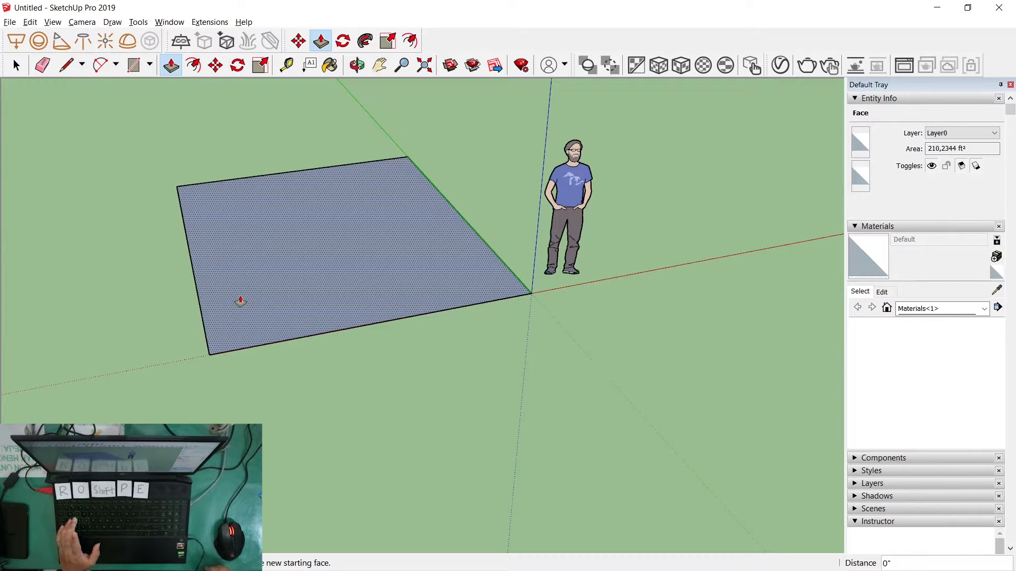
pyautogui.moveTo(238, 297); pyautogui.dragTo(276, 169)
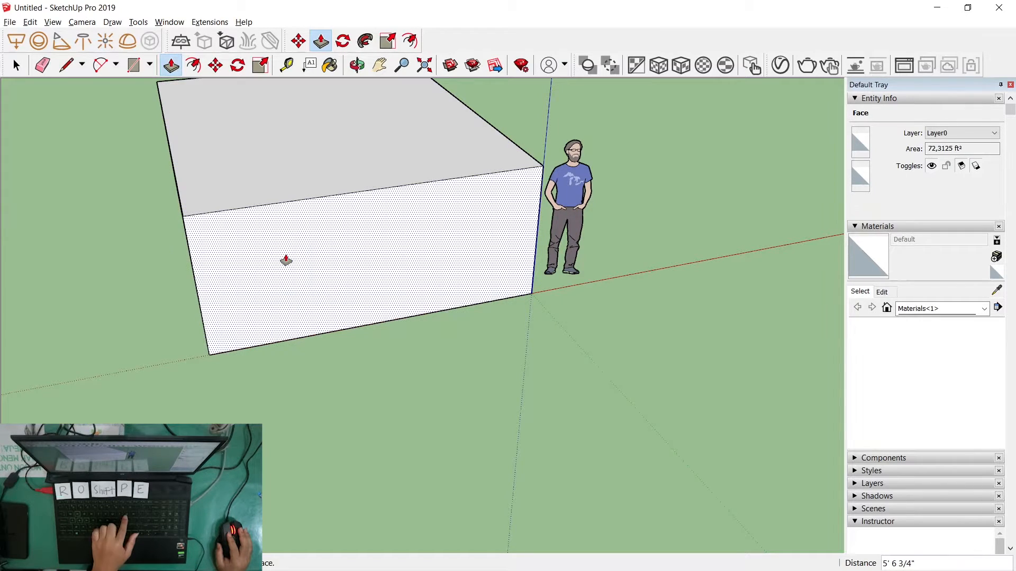
# Step: Examine the box's front, top and side faces with Orbit, both close up and from farther away
pyautogui.press('o')
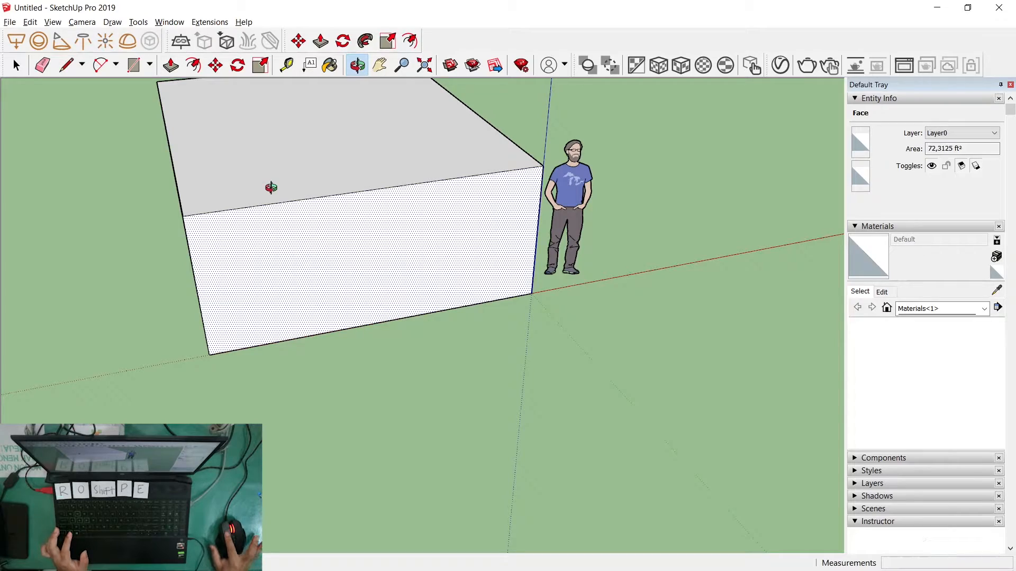
pyautogui.moveTo(271, 187); pyautogui.dragTo(385, 306)
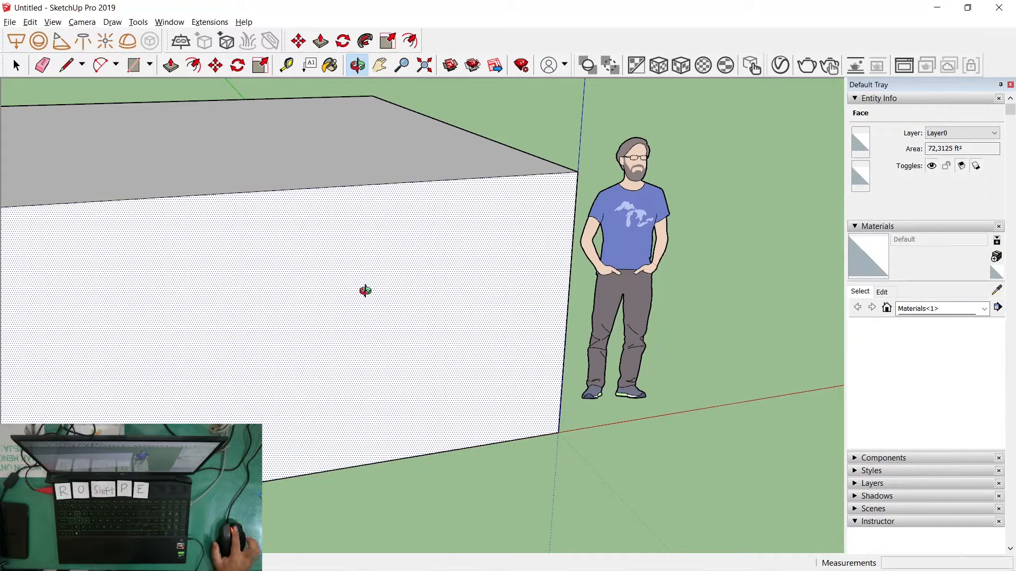
pyautogui.scroll(5, 365, 291)
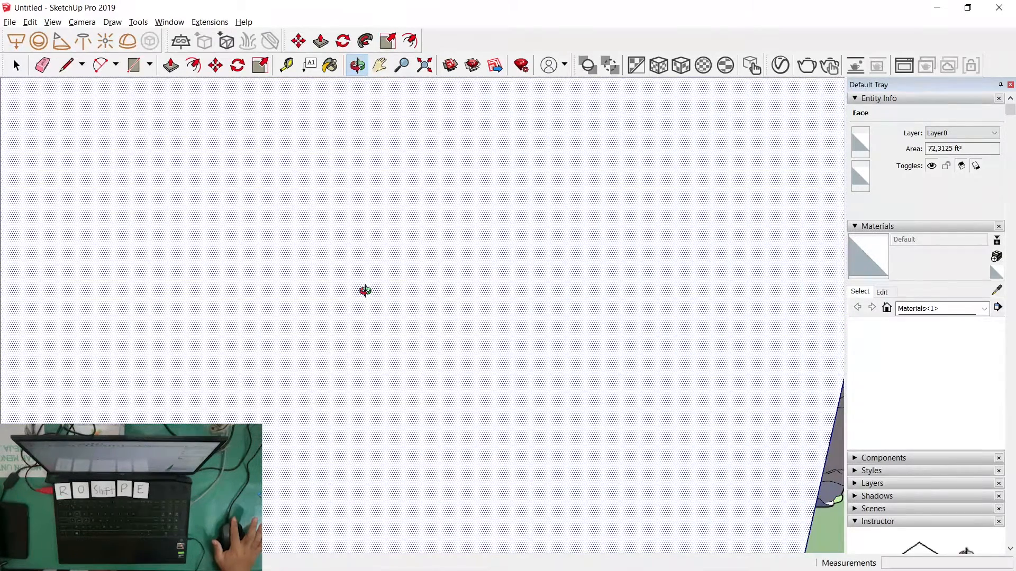
pyautogui.scroll(-4, 366, 301)
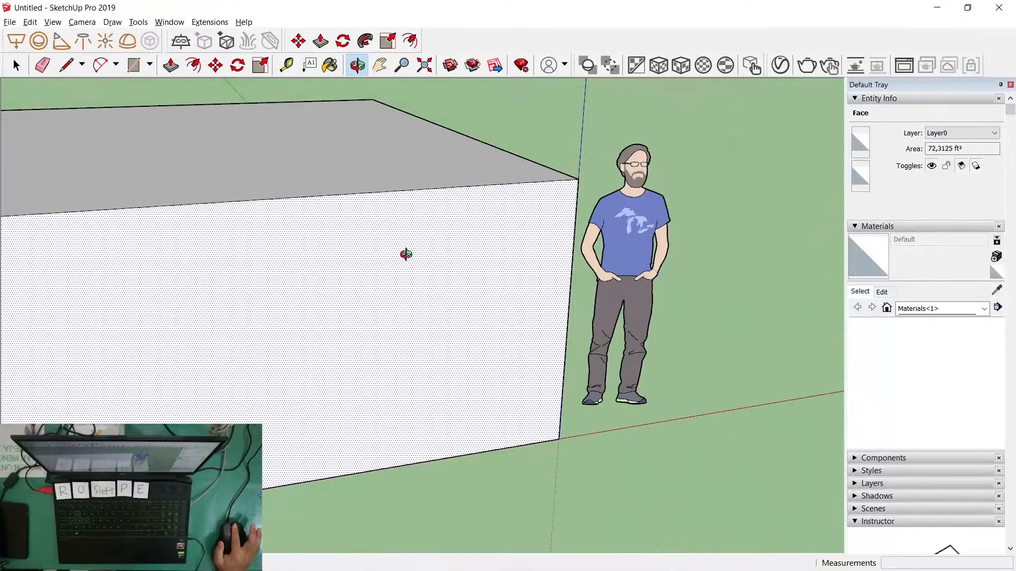
pyautogui.scroll(-6, 406, 254)
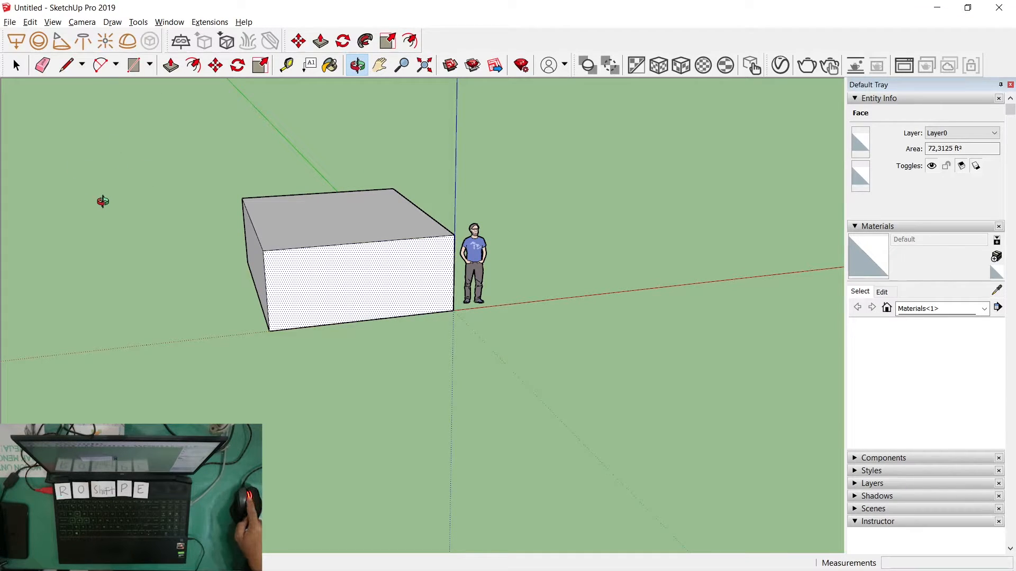
pyautogui.scroll(5, 103, 201)
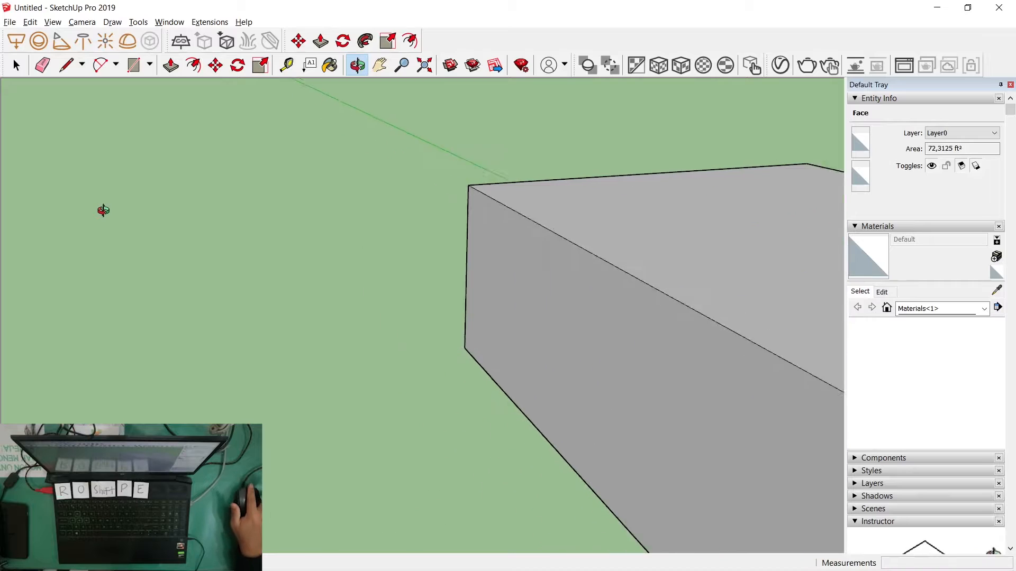
pyautogui.scroll(4, 103, 211)
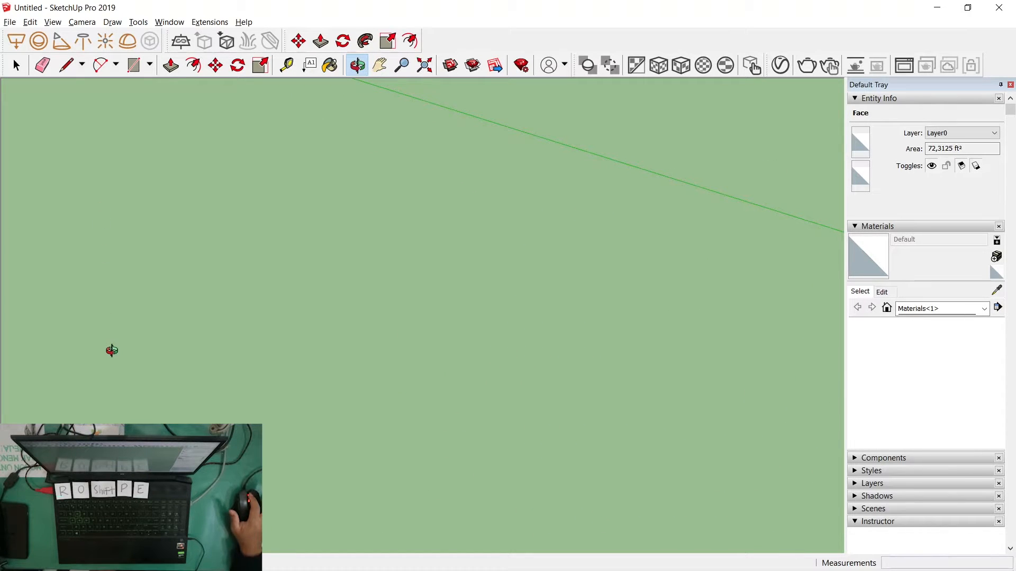
pyautogui.scroll(-8, 127, 151)
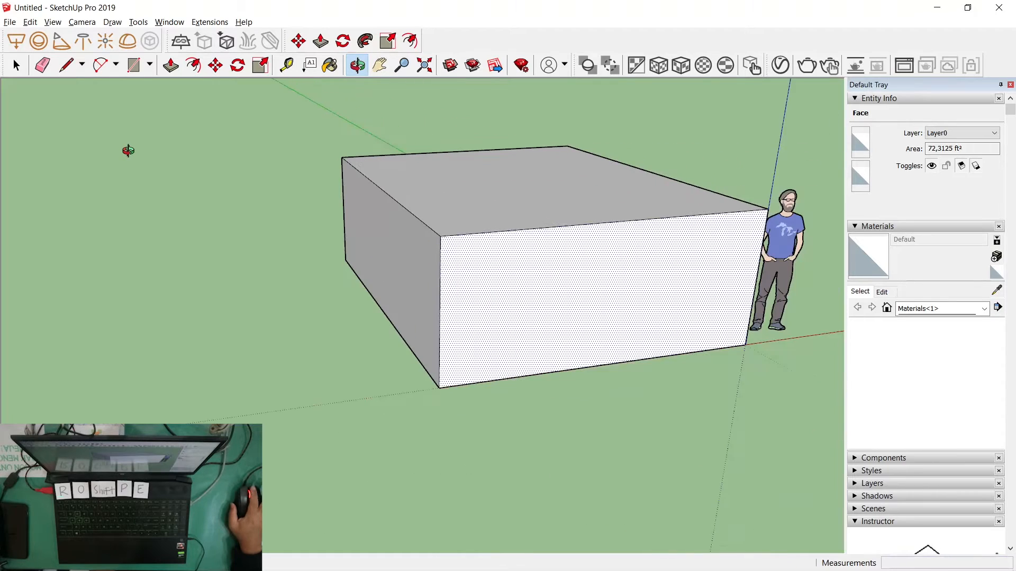
pyautogui.scroll(-3, 128, 152)
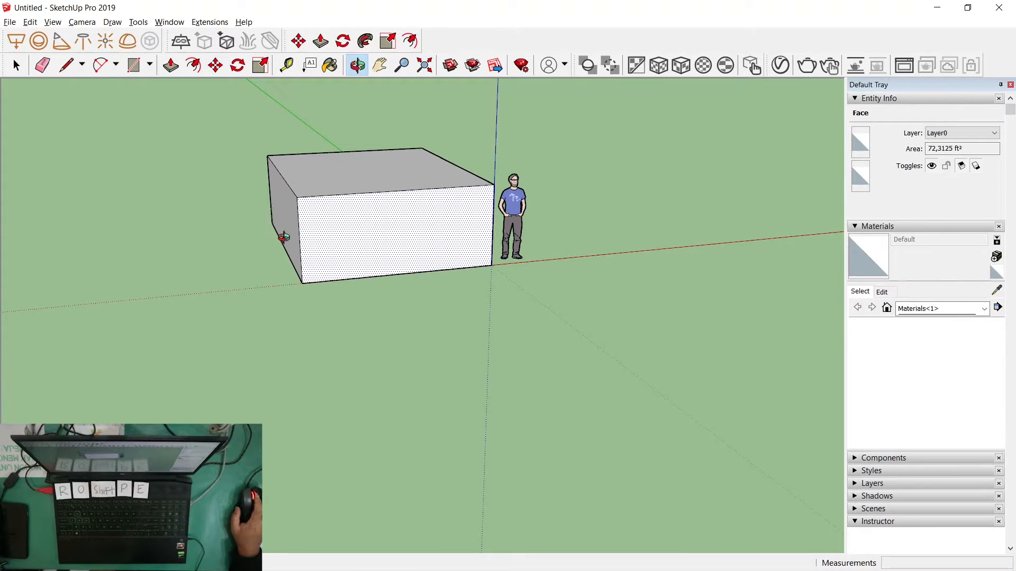
# Step: Examine the box's lower corners up close and from the opposite side, finishing with the whole front face centred beside the figure
pyautogui.scroll(10, 271, 225)
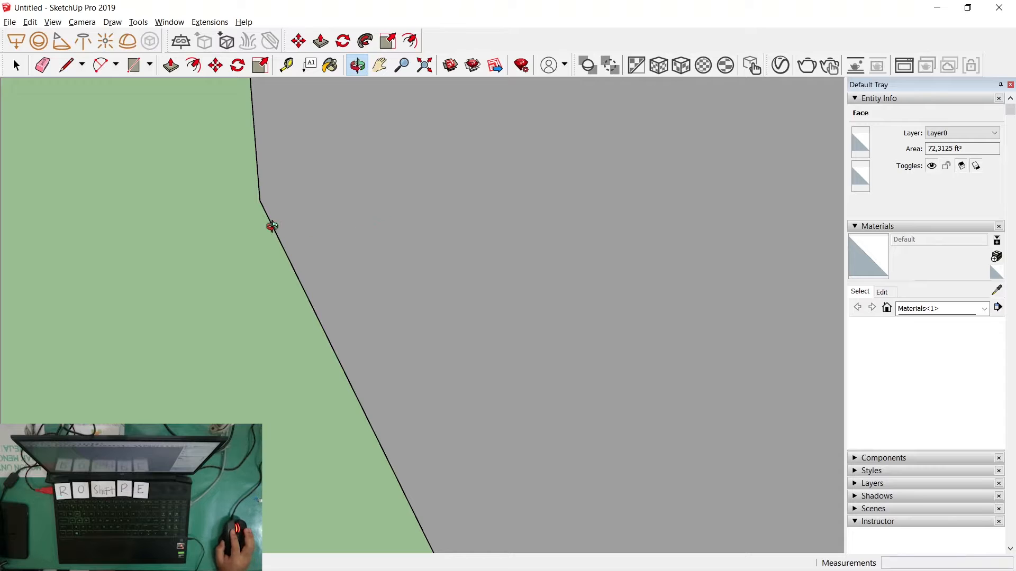
pyautogui.moveTo(247, 183); pyautogui.dragTo(619, 202)
pyautogui.moveTo(423, 219); pyautogui.dragTo(511, 248)
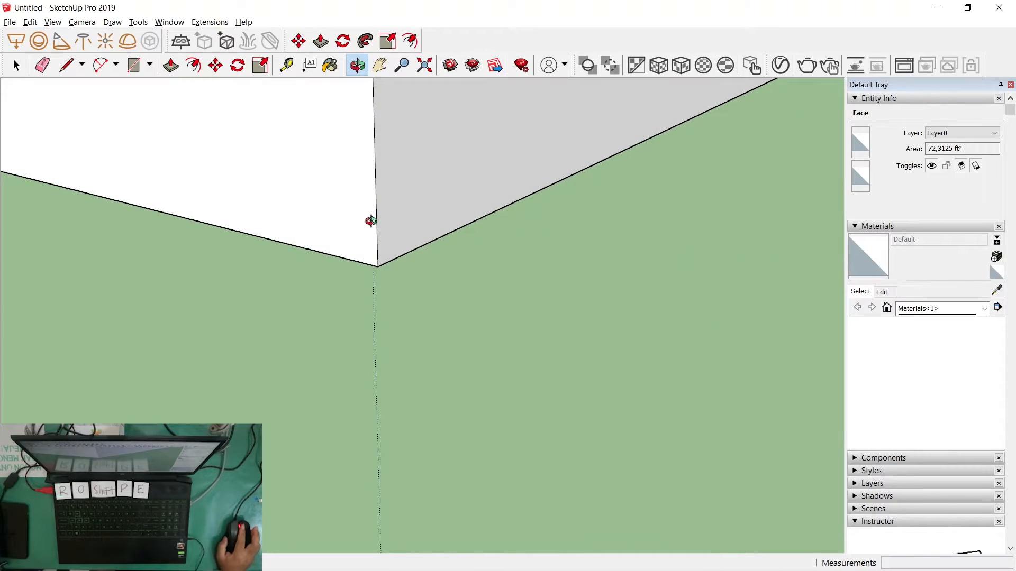
pyautogui.scroll(-8, 375, 219)
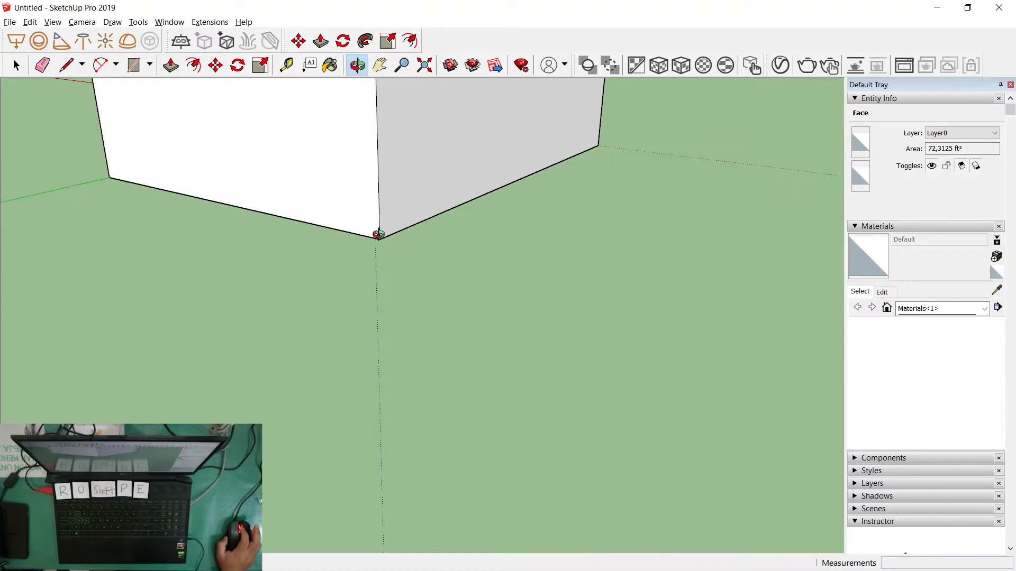
pyautogui.moveTo(379, 238); pyautogui.dragTo(458, 206)
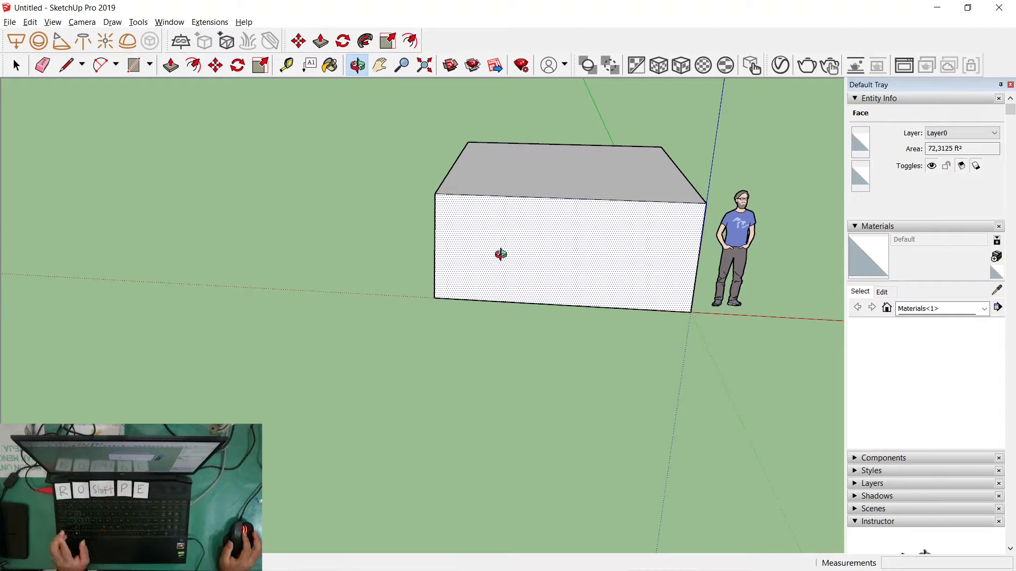
pyautogui.moveTo(461, 245); pyautogui.dragTo(478, 201)
pyautogui.scroll(2, 479, 201)
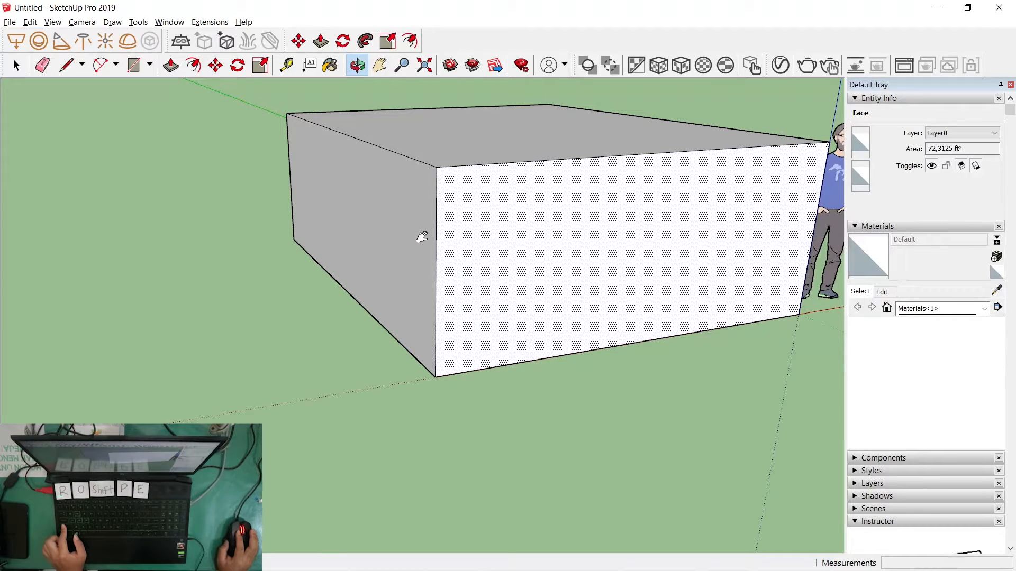
pyautogui.keyDown('shift'); pyautogui.moveTo(601, 229); pyautogui.dragTo(324, 280); pyautogui.keyUp('shift')
pyautogui.keyDown('shift'); pyautogui.moveTo(531, 260); pyautogui.dragTo(561, 233); pyautogui.keyUp('shift')
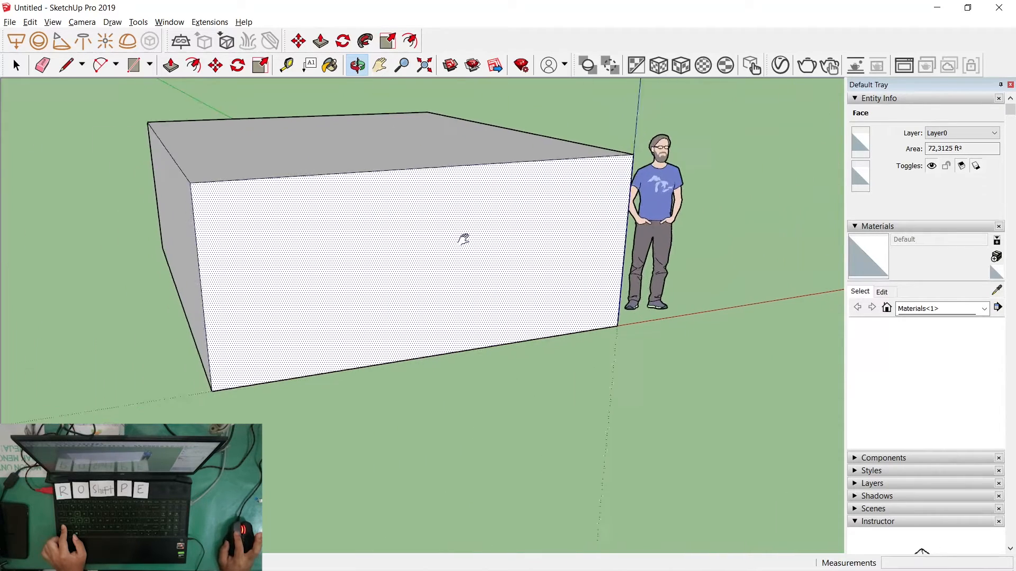
# Step: Examine the box from above and around its front and side faces, both close up and from farther away
pyautogui.moveTo(307, 264)
pyautogui.keyDown('shift'); pyautogui.mouseDown()
pyautogui.moveTo(453, 275)
pyautogui.moveTo(292, 270)
pyautogui.mouseUp(); pyautogui.keyUp('shift')
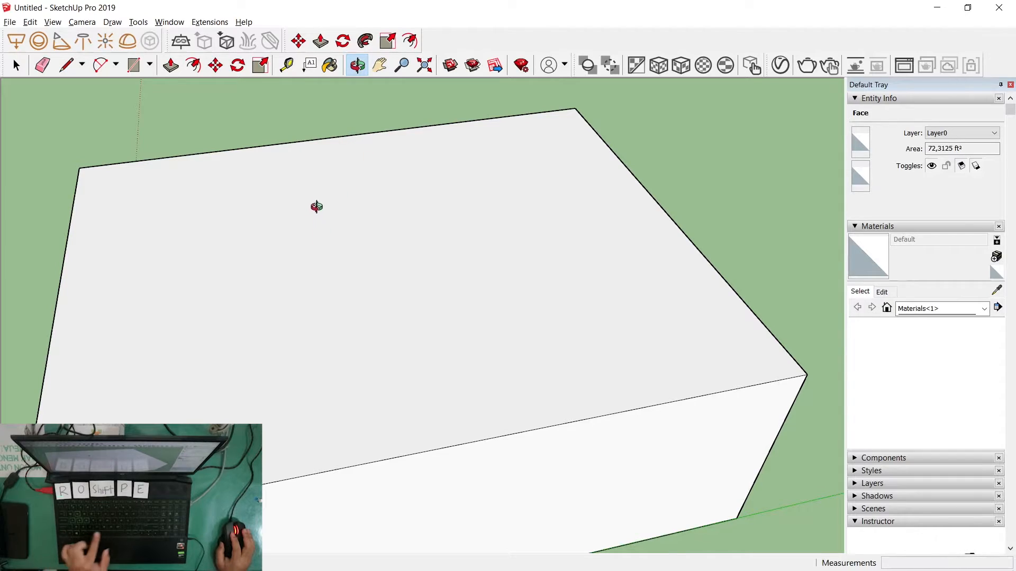
pyautogui.keyDown('shift'); pyautogui.moveTo(271, 406); pyautogui.dragTo(416, 351); pyautogui.keyUp('shift')
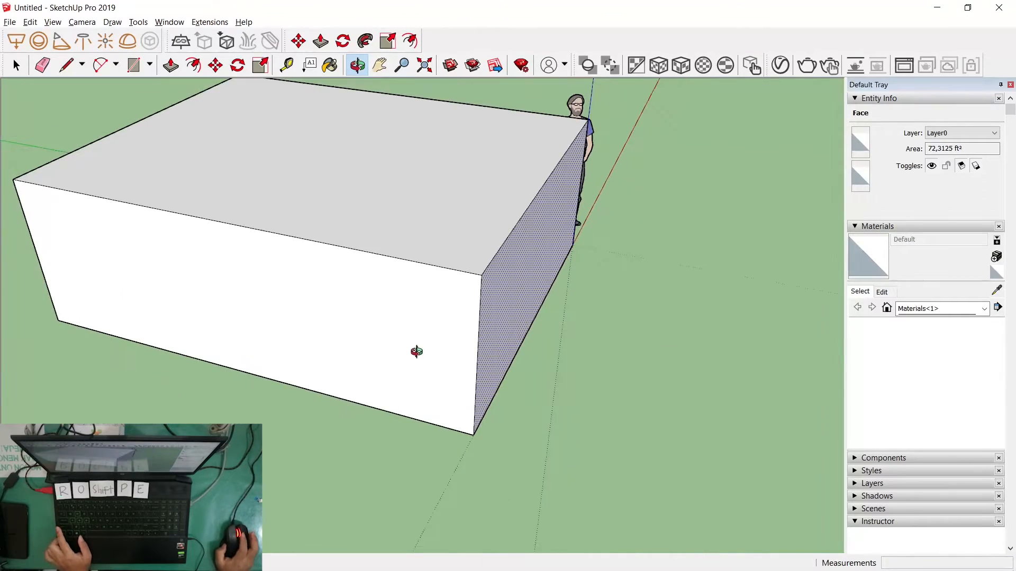
pyautogui.moveTo(490, 353); pyautogui.dragTo(122, 357)
pyautogui.scroll(-2, 444, 358)
pyautogui.scroll(4, 606, 313)
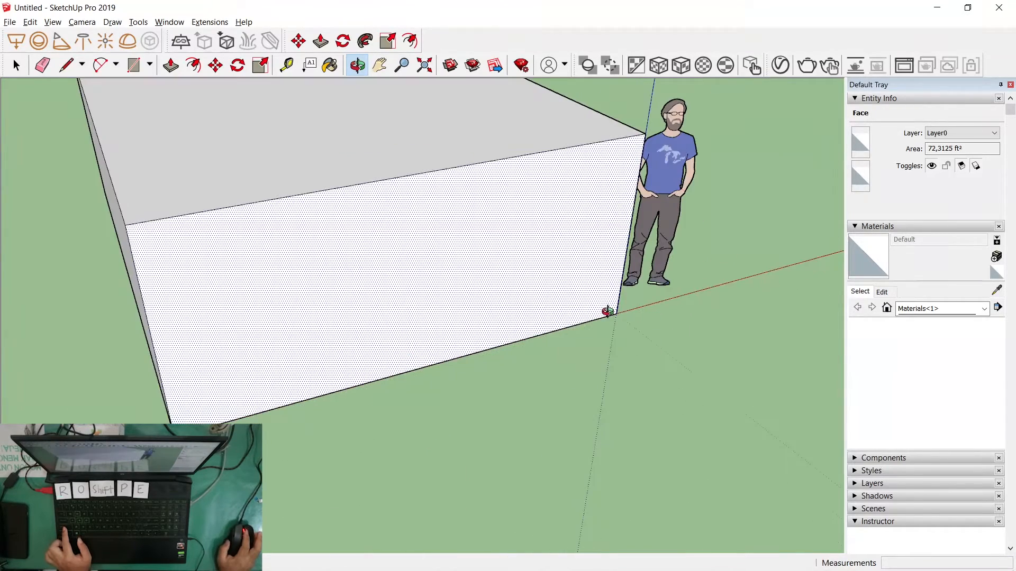
pyautogui.scroll(-3, 611, 353)
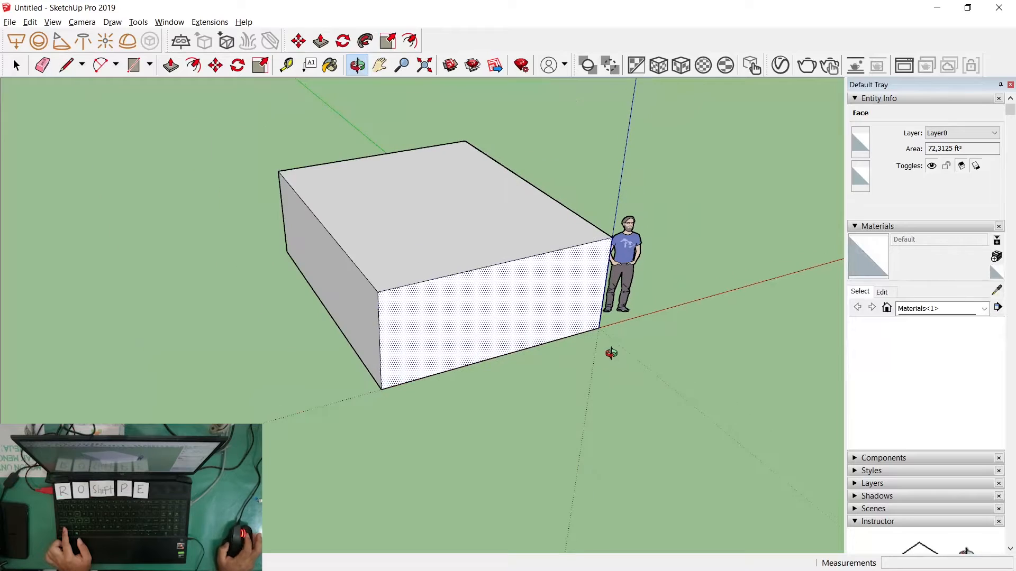
pyautogui.scroll(1, 295, 263)
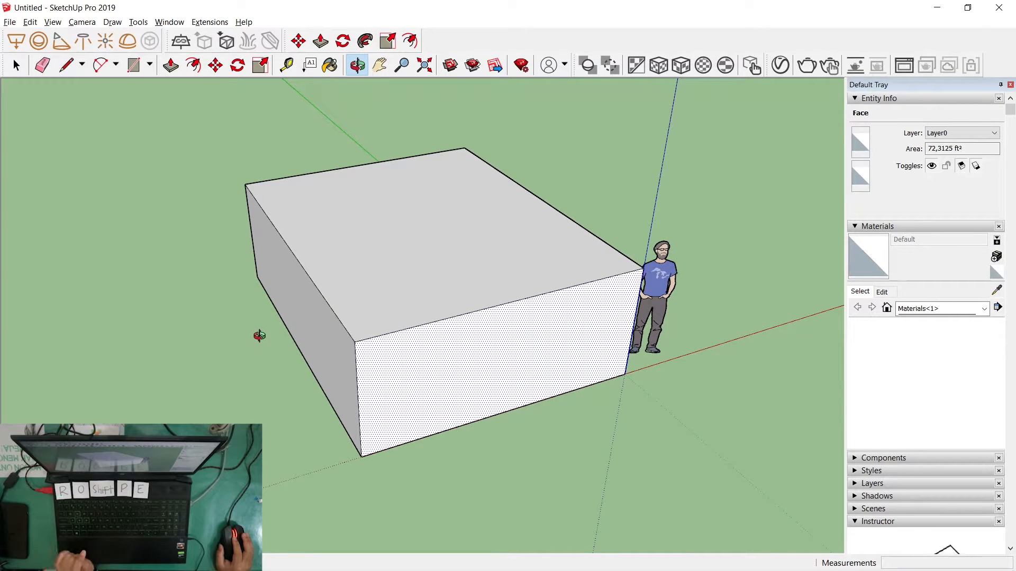
pyautogui.moveTo(253, 331); pyautogui.dragTo(441, 359)
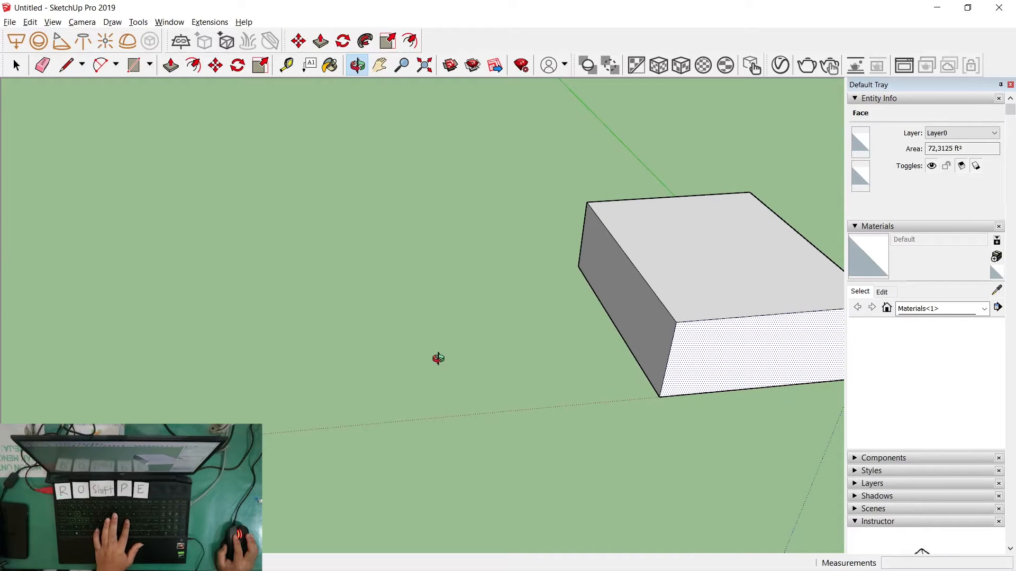
# Step: Draw a vertical line upward along the blue axis from the box's upper front edge
pyautogui.press('l')
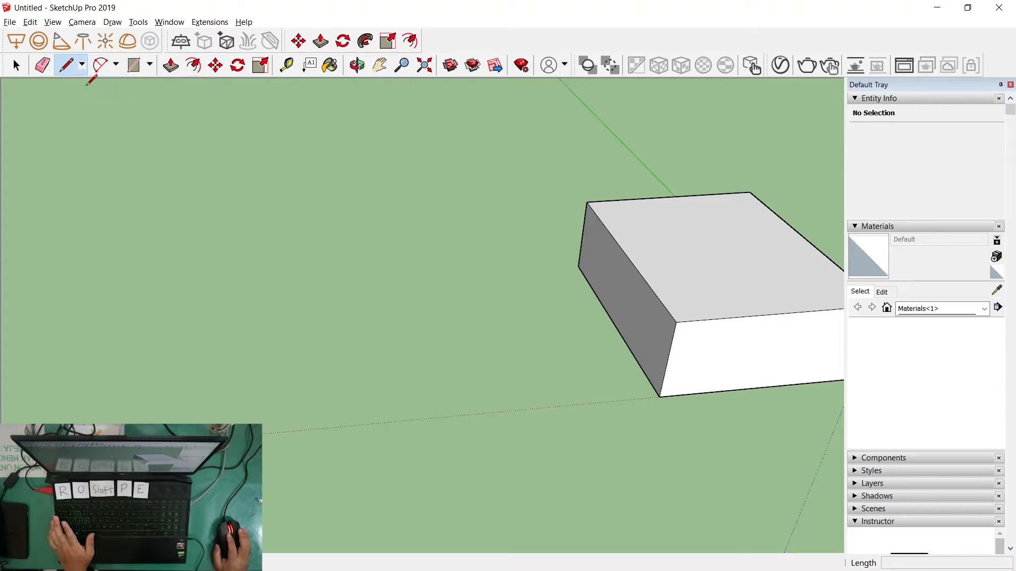
pyautogui.hotkey('shift', 'z')
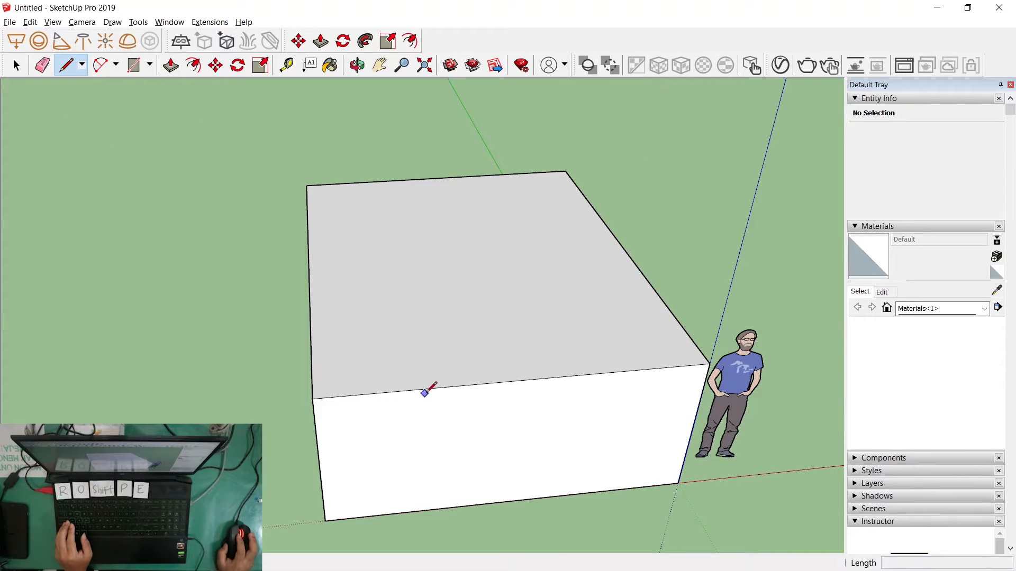
pyautogui.click(458, 386)
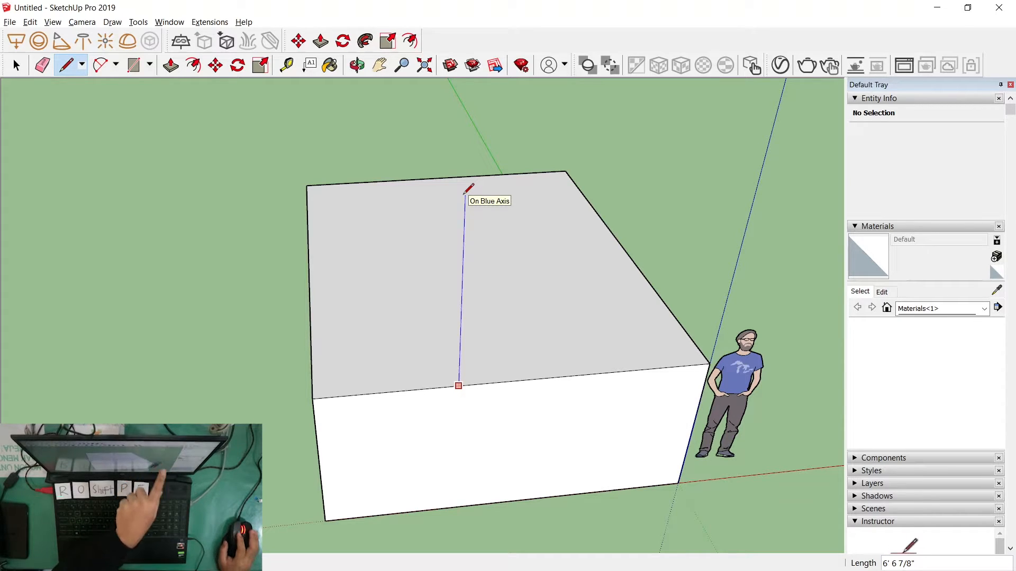
pyautogui.click(468, 99)
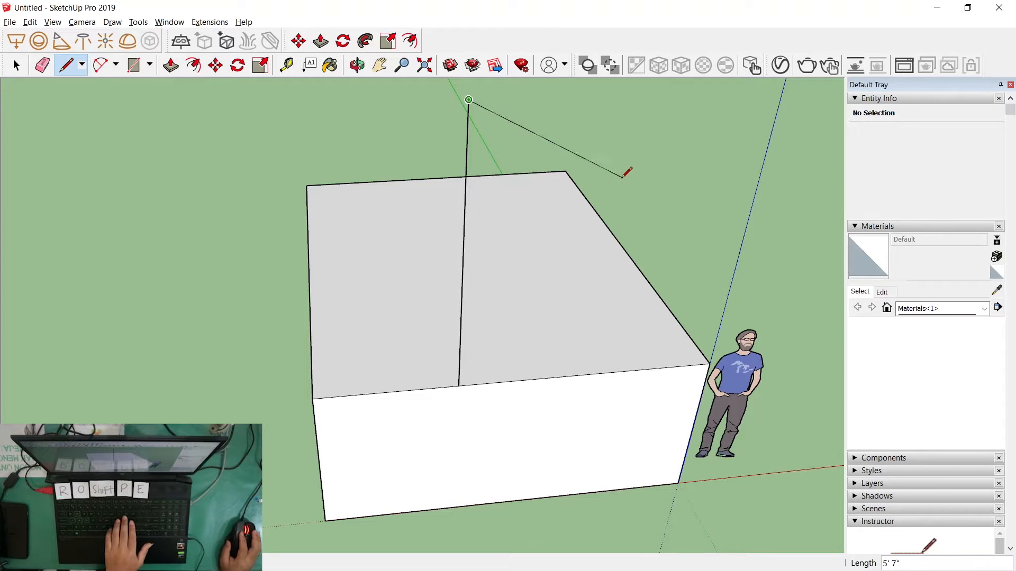
pyautogui.moveTo(606, 163); pyautogui.dragTo(412, 316, button='middle')
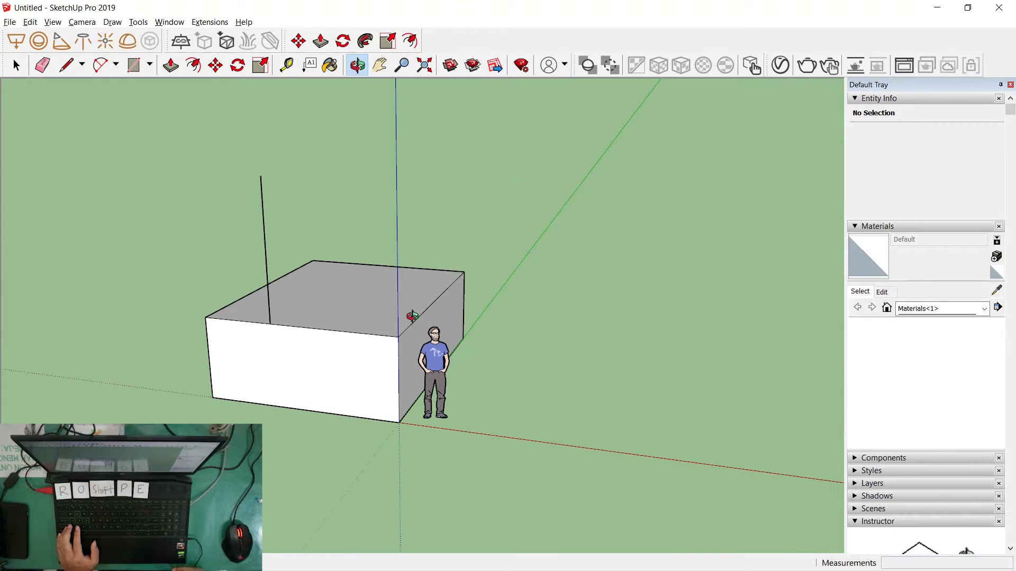
pyautogui.moveTo(412, 316); pyautogui.dragTo(514, 293, button='middle')
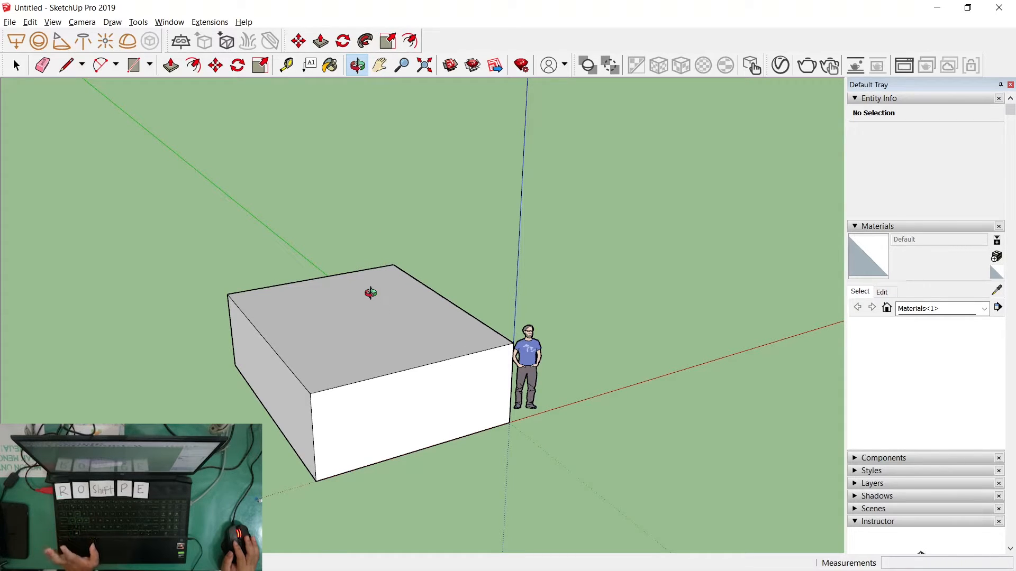
# Step: Draw a diagonal line about 20' 9" long across the box's top face, from the far corner beside the green axis to the opposite near corner
pyautogui.moveTo(370, 293); pyautogui.dragTo(413, 288, button='middle')
pyautogui.press('l')
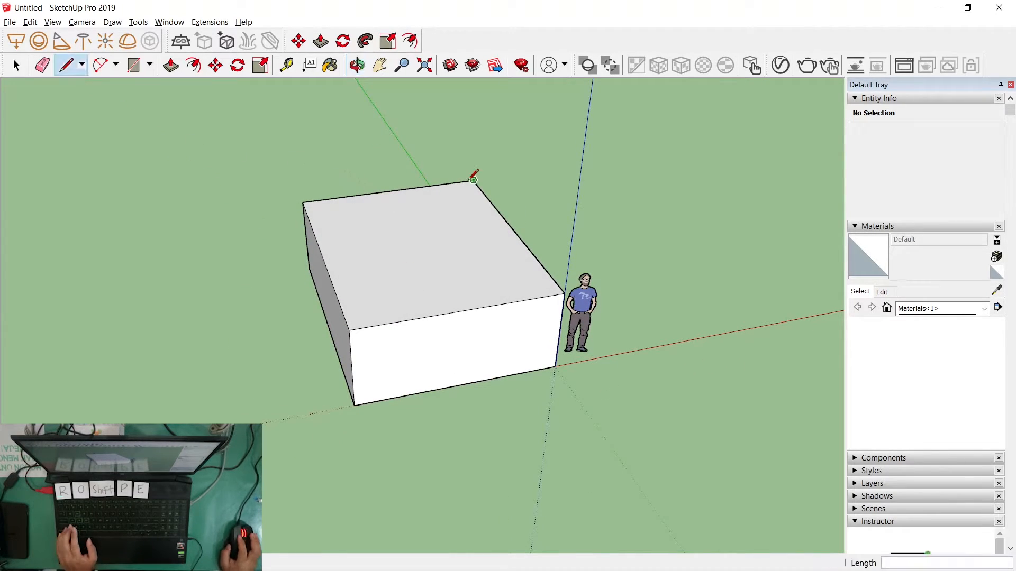
pyautogui.click(474, 180)
pyautogui.click(349, 330)
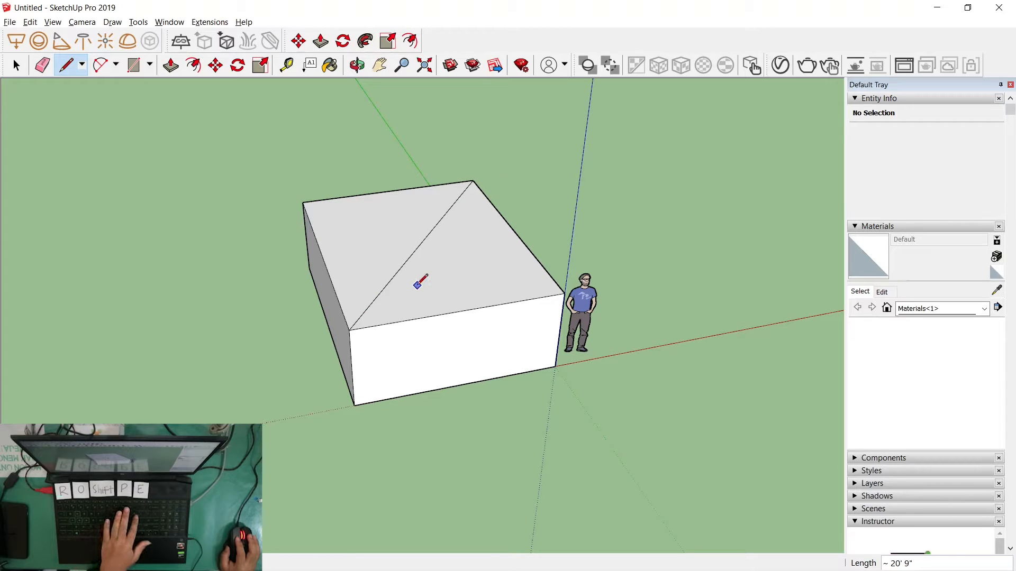
# Step: Push/Pull the front triangular half of the top face upward about 6' 8 7/16"
pyautogui.press('p')
pyautogui.click(432, 265)
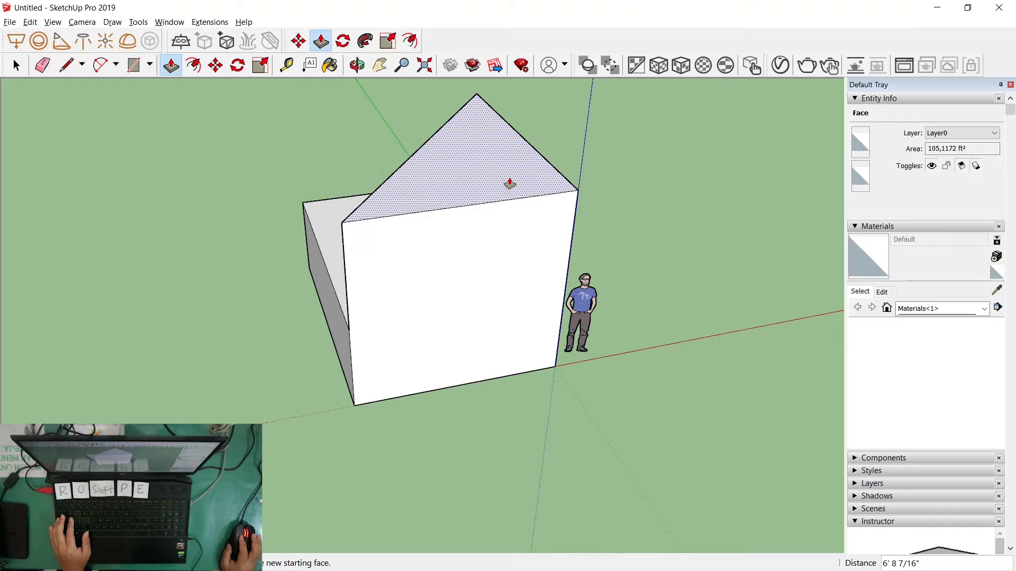
pyautogui.click(509, 182)
# Step: Draw a line across the raised triangular top from its right-angle corner to the midpoint of the diagonal edge
pyautogui.press('o')
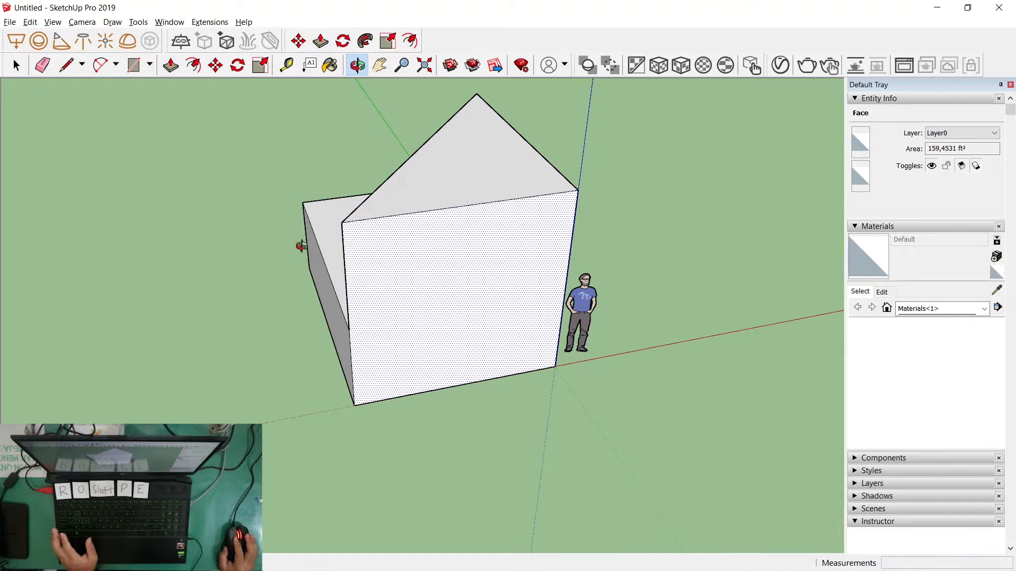
pyautogui.moveTo(302, 243); pyautogui.dragTo(453, 317)
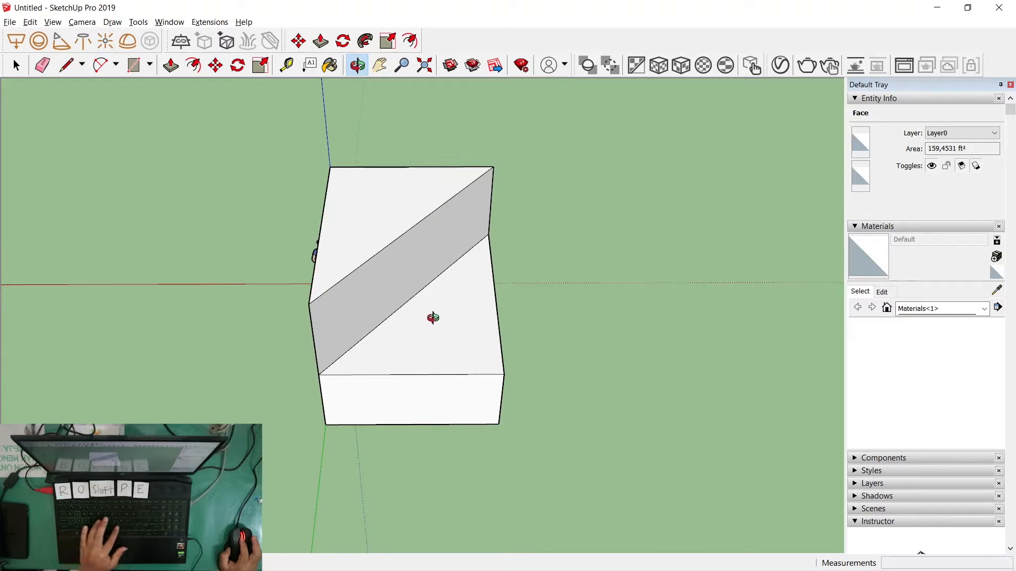
pyautogui.press('l')
pyautogui.click(329, 167)
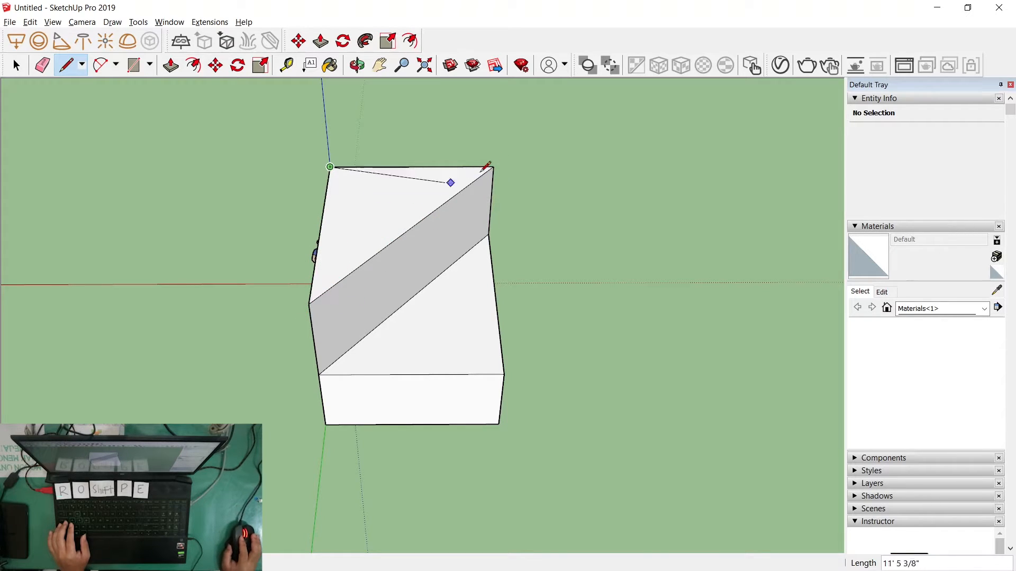
pyautogui.click(399, 236)
# Step: Push/Pull the far half of the split triangular top upward to form a taller block
pyautogui.moveTo(399, 236); pyautogui.dragTo(483, 229, button='middle')
pyautogui.press('p')
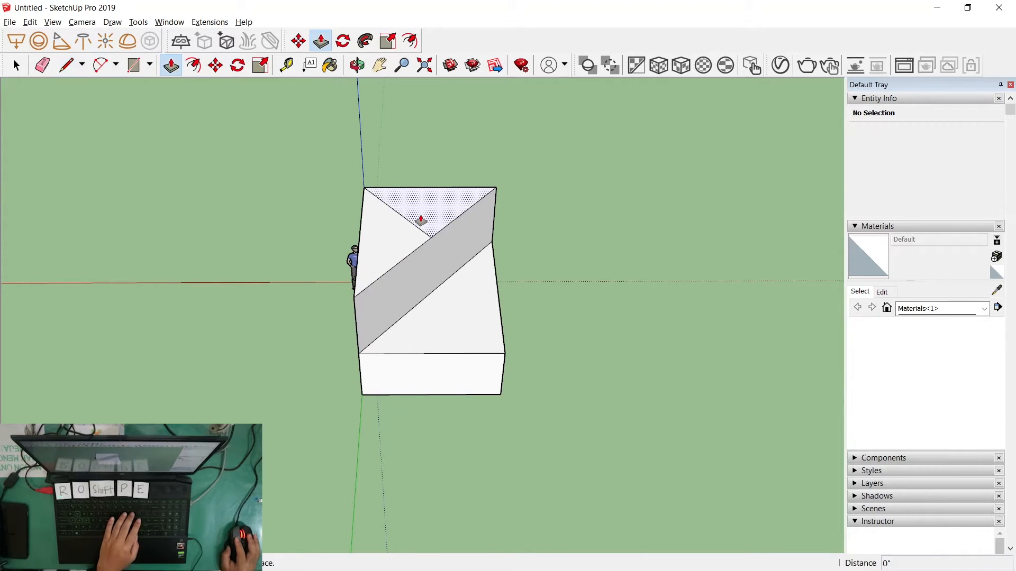
pyautogui.click(420, 220)
pyautogui.click(417, 149)
# Step: Split the highest triangular face with a line from its inner tip to the midpoint of the opposite edge
pyautogui.keyDown('shift'); pyautogui.moveTo(425, 103); pyautogui.dragTo(433, 152, button='middle'); pyautogui.keyUp('shift')
pyautogui.scroll(2, 434, 152)
pyautogui.press('l')
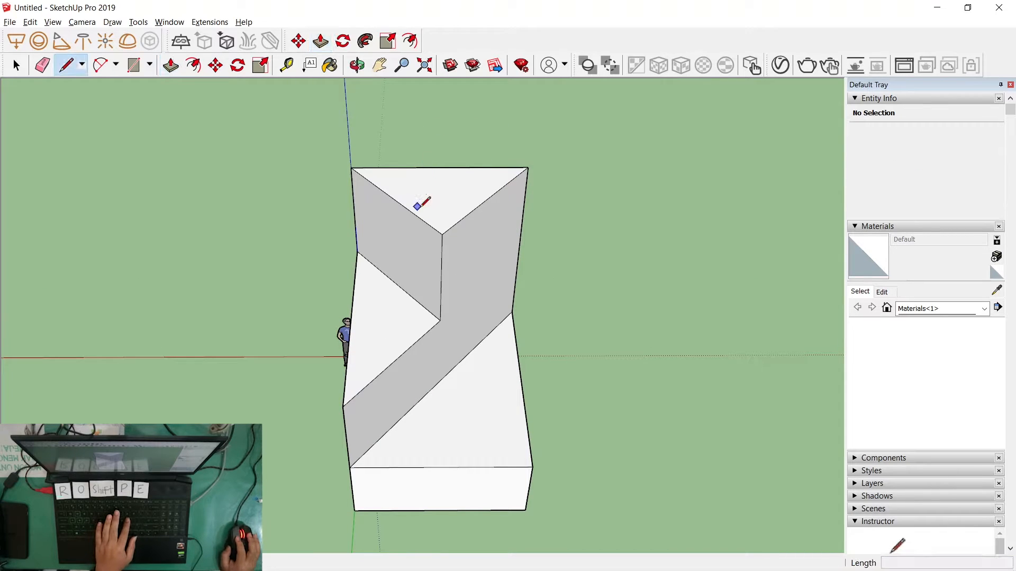
pyautogui.click(442, 233)
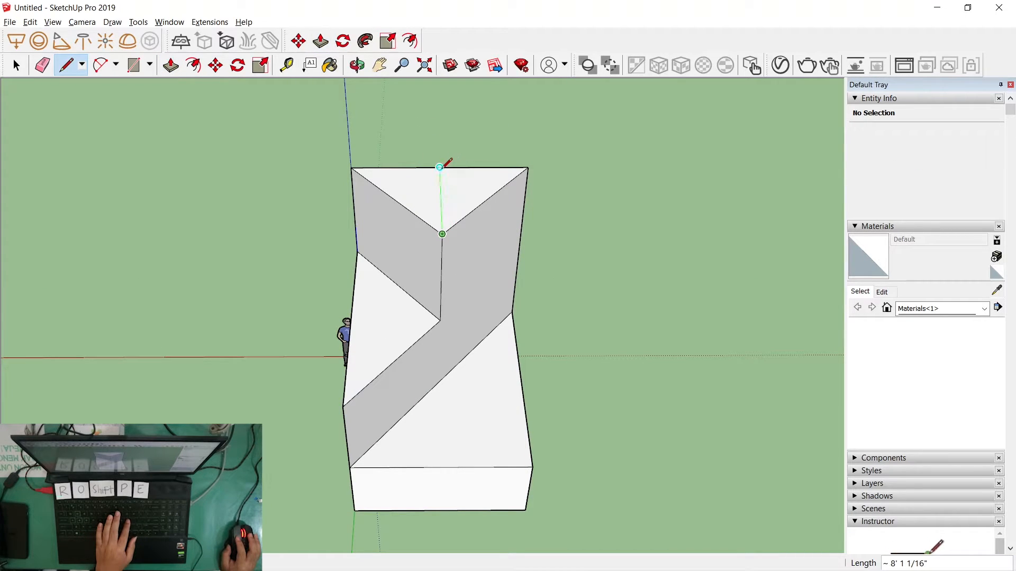
pyautogui.click(439, 168)
# Step: Push/Pull one half of the newly split top face upward to extend the stepped tower
pyautogui.press('p')
pyautogui.click(464, 185)
pyautogui.scroll(-2, 464, 183)
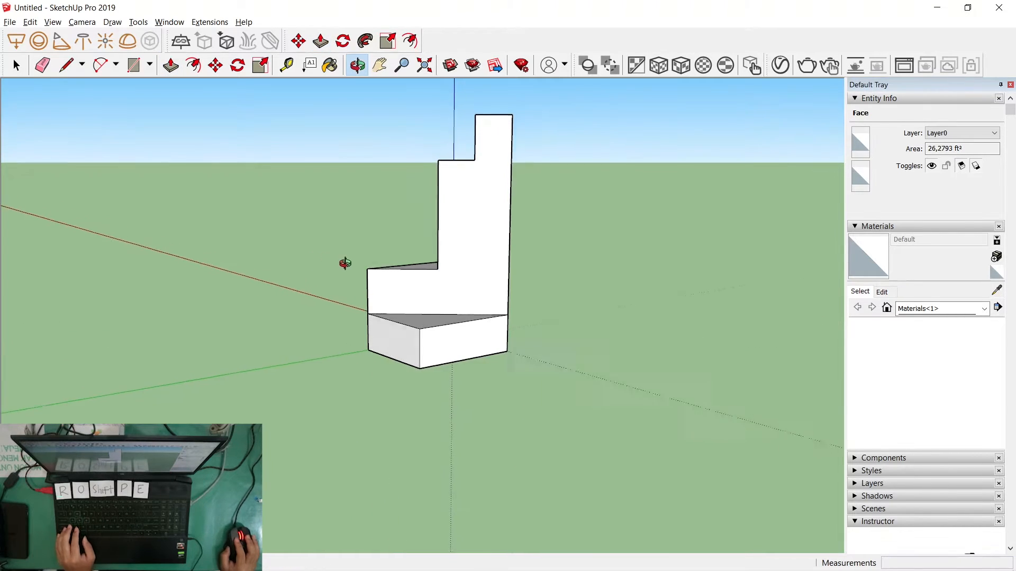
pyautogui.moveTo(344, 263); pyautogui.dragTo(438, 268, button='middle')
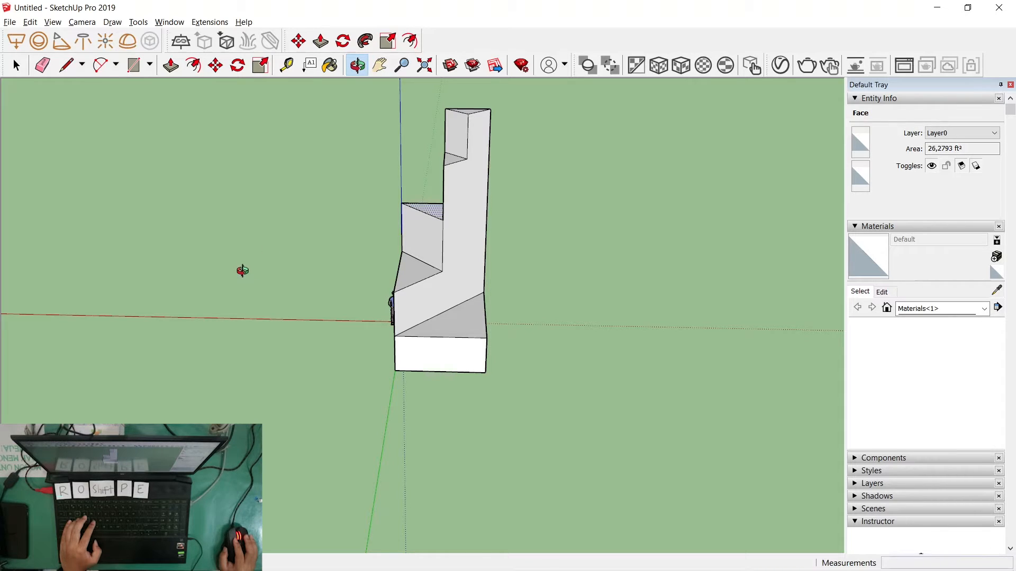
pyautogui.press('space')
pyautogui.click(455, 356)
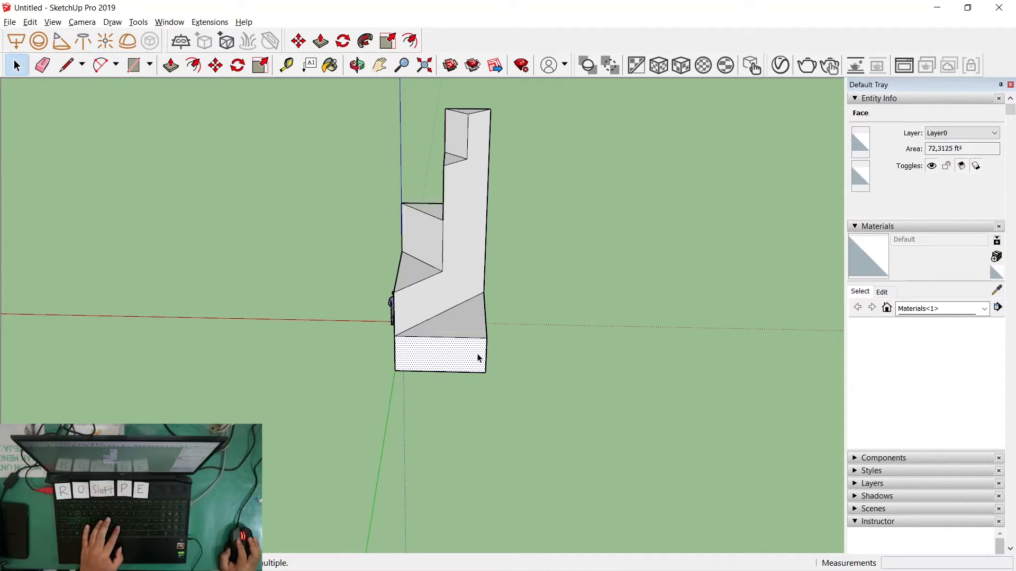
pyautogui.press('m')
pyautogui.press('space')
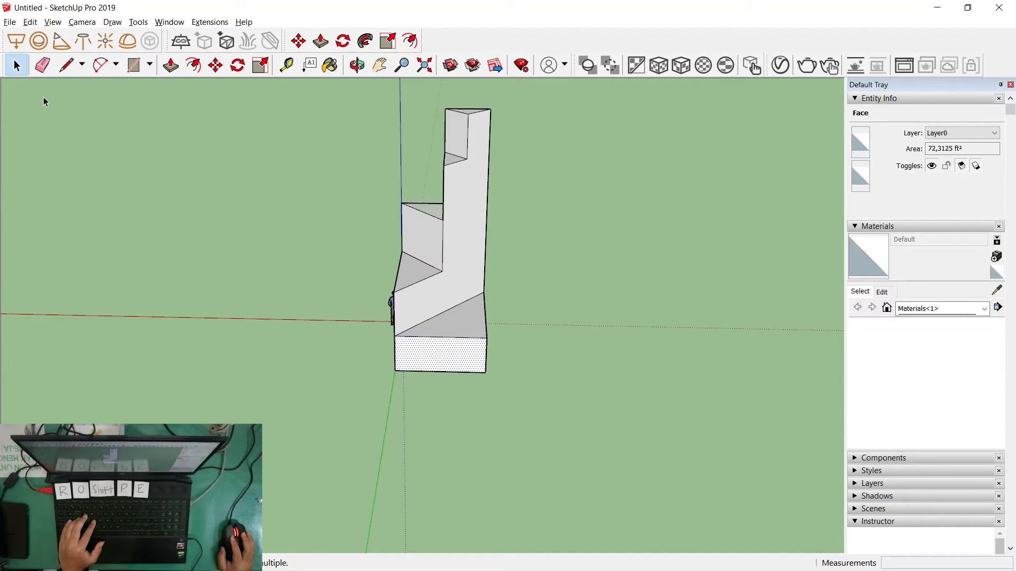
# Step: Erase the outer edges of the lowest triangular block with the Eraser, together with the faces they bound
pyautogui.click(42, 65)
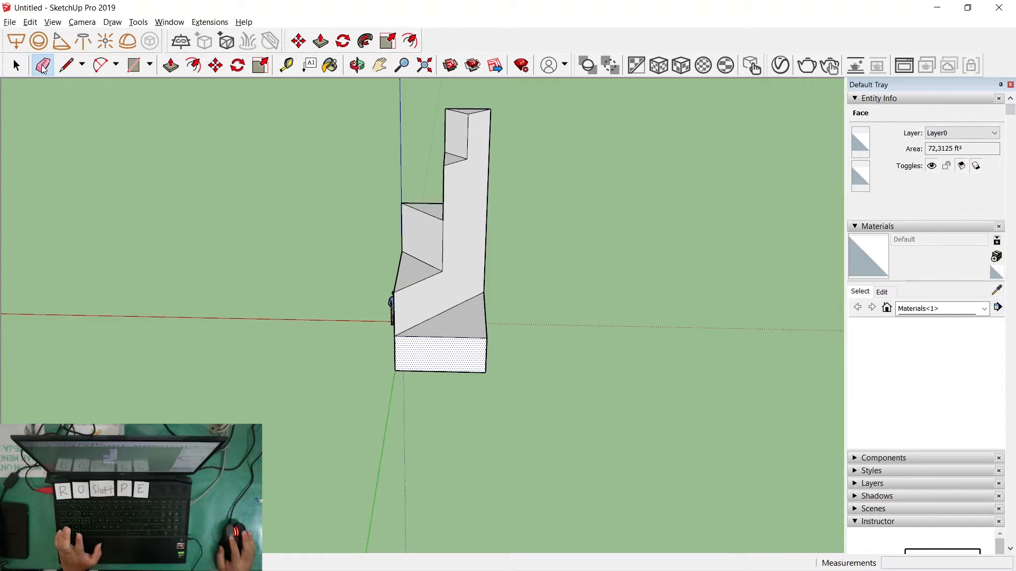
pyautogui.click(459, 372)
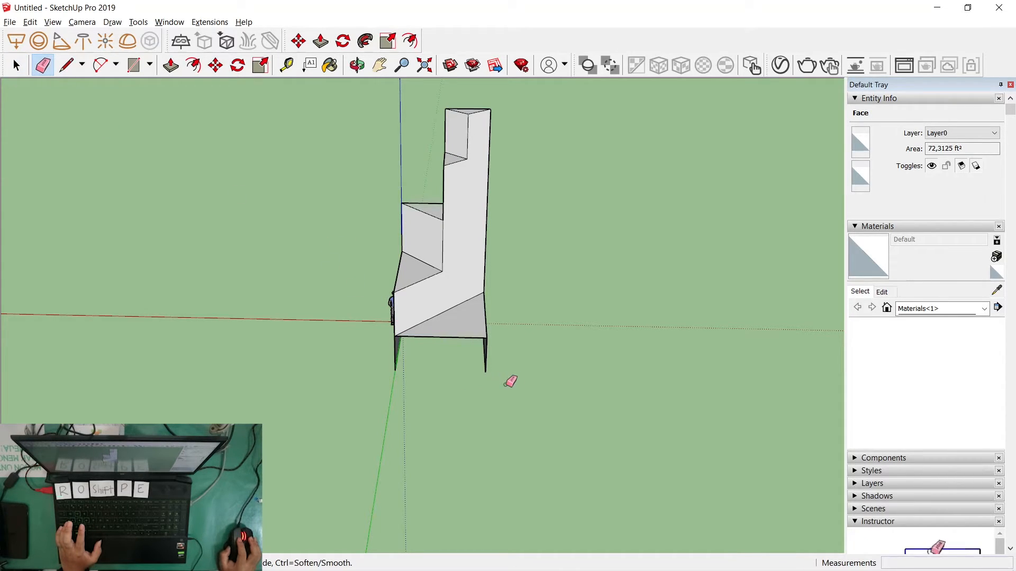
pyautogui.click(485, 358)
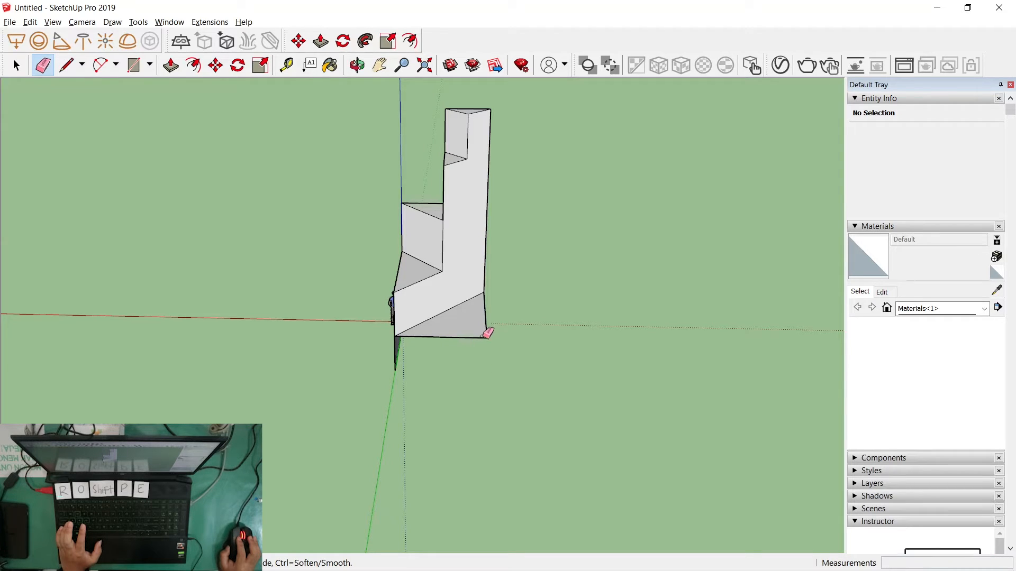
pyautogui.moveTo(488, 336)
pyautogui.mouseDown()
pyautogui.moveTo(404, 345)
pyautogui.moveTo(392, 363)
pyautogui.mouseUp()
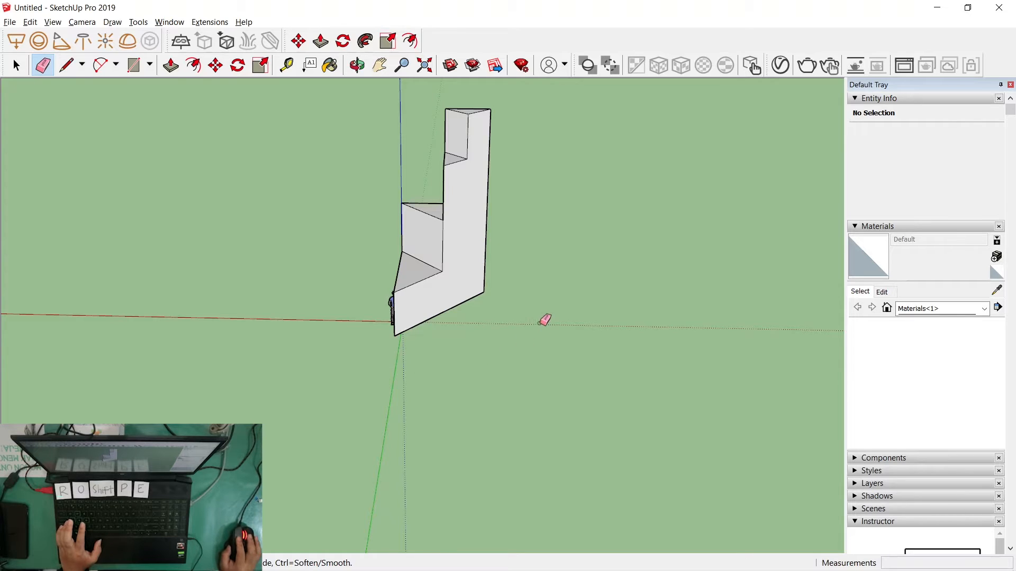
# Step: Select the remaining tower geometry from the opposite side and delete it to clear the model
pyautogui.moveTo(544, 318); pyautogui.dragTo(414, 138, button='middle')
pyautogui.press('space')
pyautogui.moveTo(369, 100)
pyautogui.mouseDown()
pyautogui.moveTo(558, 226)
pyautogui.moveTo(621, 376)
pyautogui.mouseUp()
pyautogui.moveTo(621, 376); pyautogui.dragTo(345, 157, button='middle')
pyautogui.moveTo(279, 107); pyautogui.dragTo(584, 317)
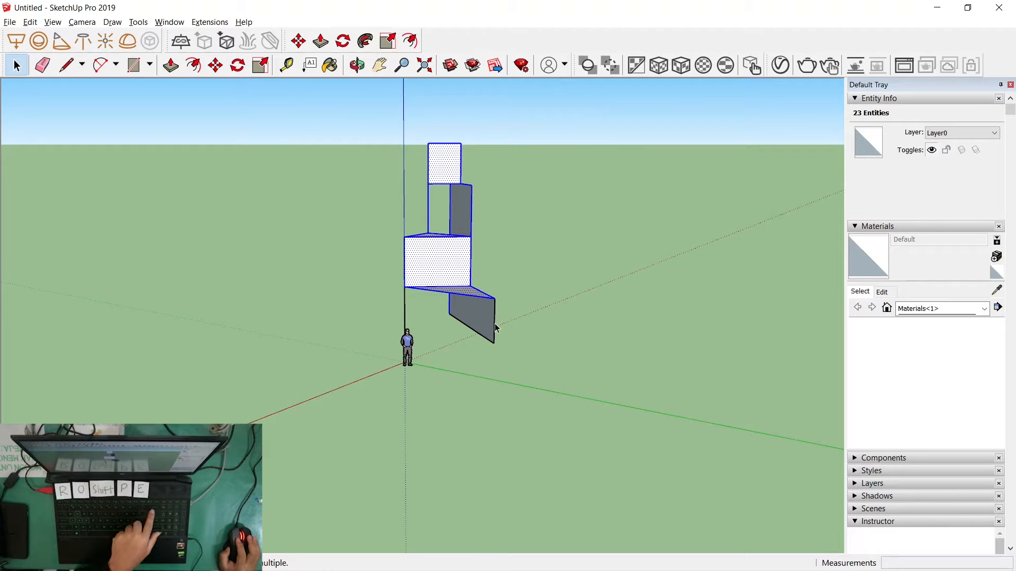
pyautogui.press('Delete')
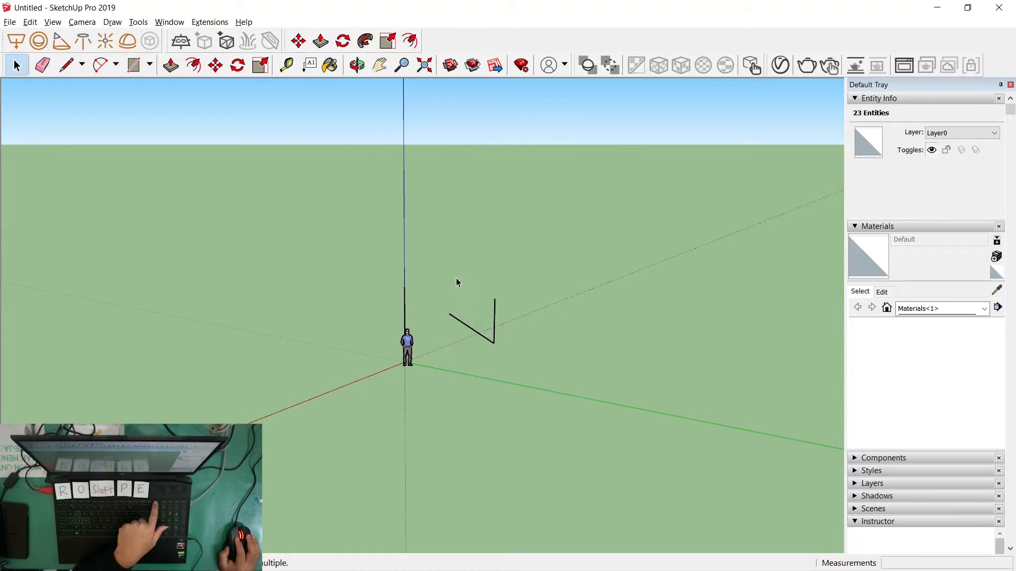
pyautogui.moveTo(431, 281); pyautogui.dragTo(363, 311, button='middle')
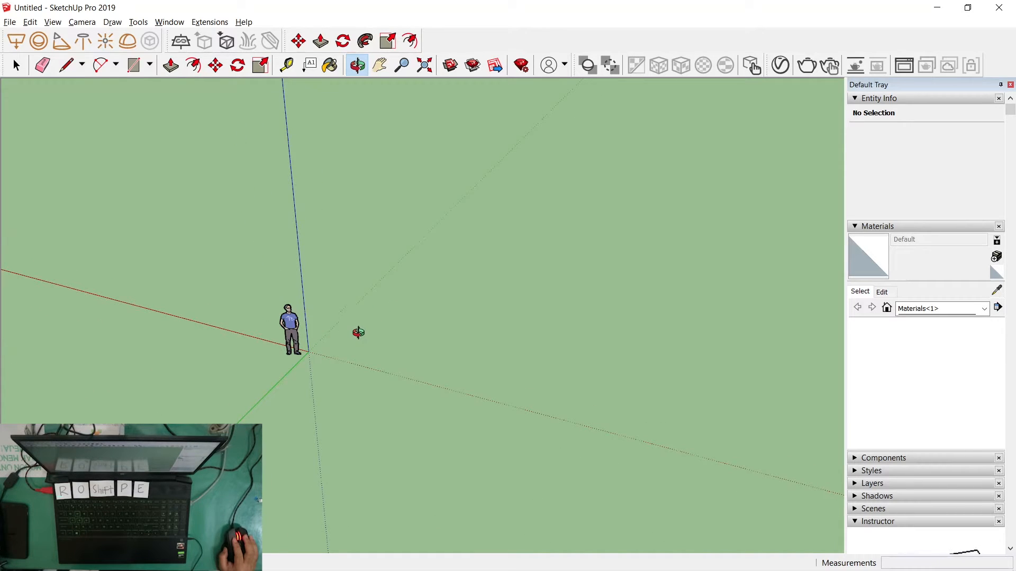
pyautogui.moveTo(504, 316); pyautogui.dragTo(531, 315, button='middle')
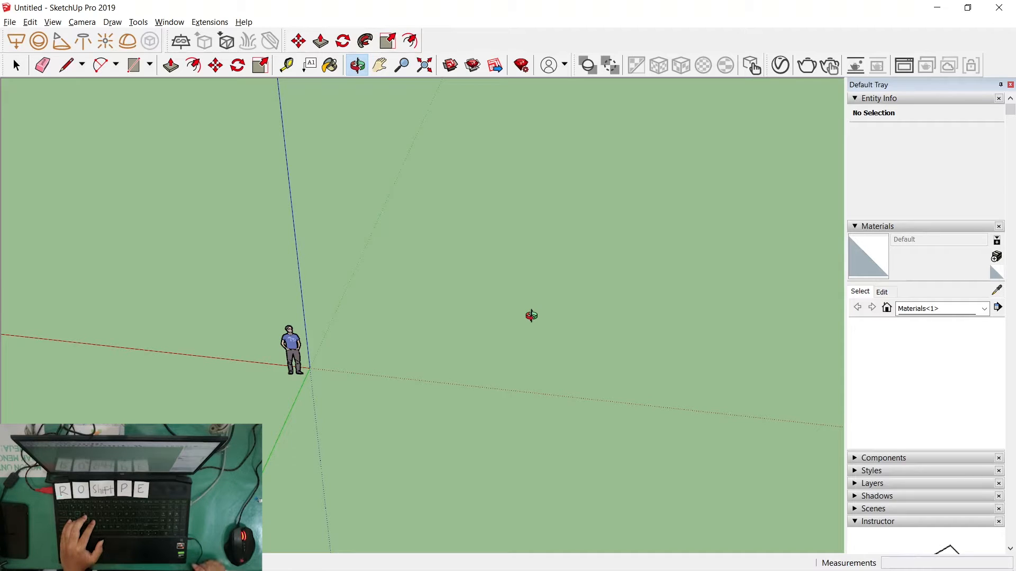
pyautogui.moveTo(503, 211); pyautogui.dragTo(317, 331, button='middle')
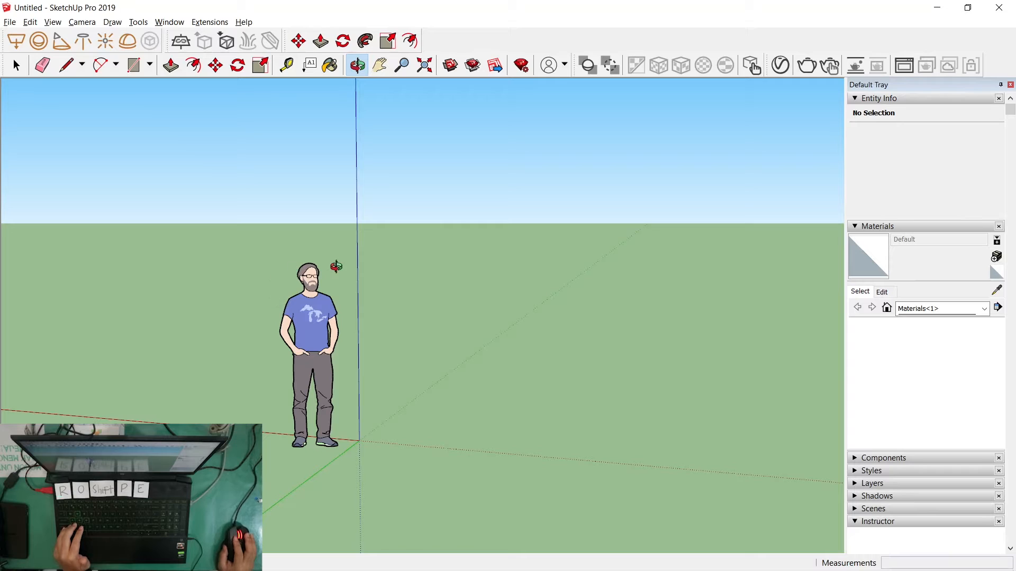
pyautogui.moveTo(275, 328); pyautogui.dragTo(370, 300)
pyautogui.scroll(-1, 409, 334)
pyautogui.scroll(4, 365, 289)
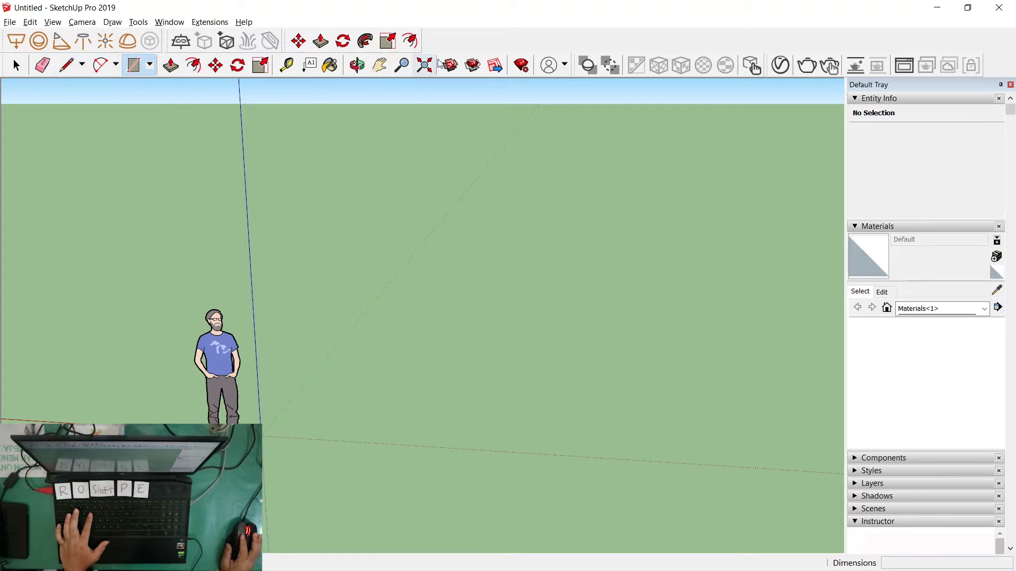
# Step: Set the model's measurement units to Decimal format with length in Centimeters
pyautogui.click(263, 434)
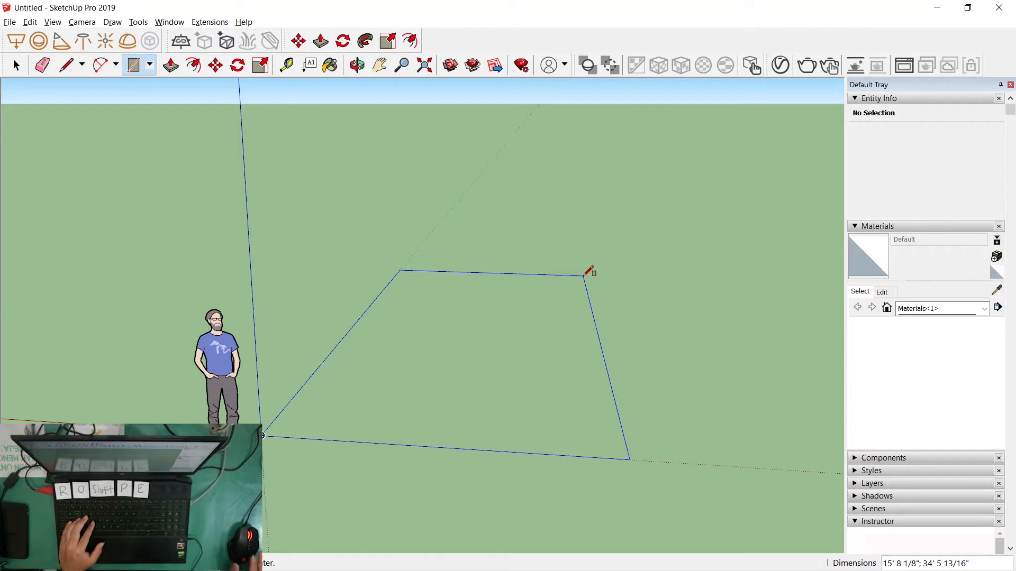
pyautogui.click(166, 23)
pyautogui.click(202, 84)
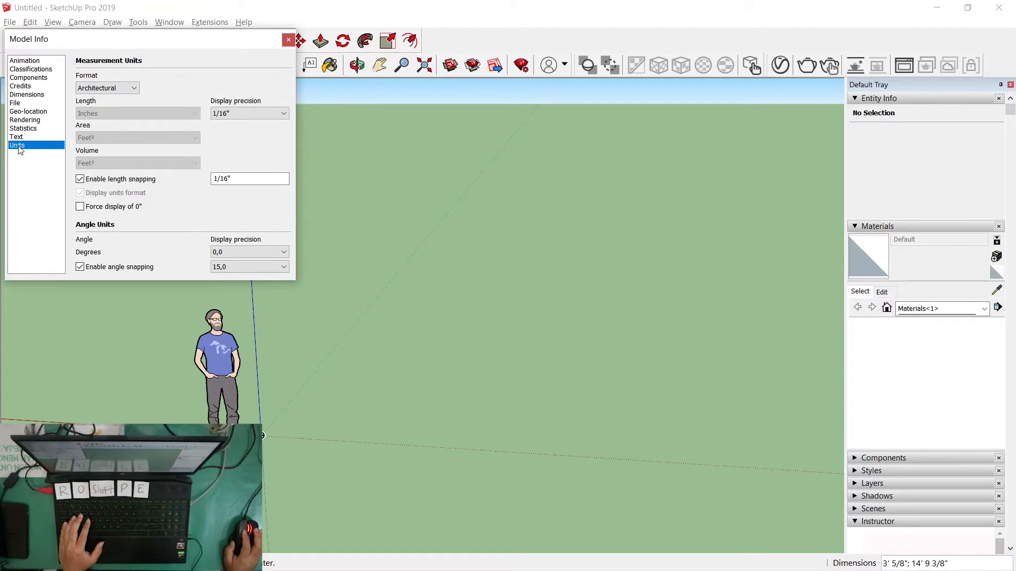
pyautogui.click(134, 89)
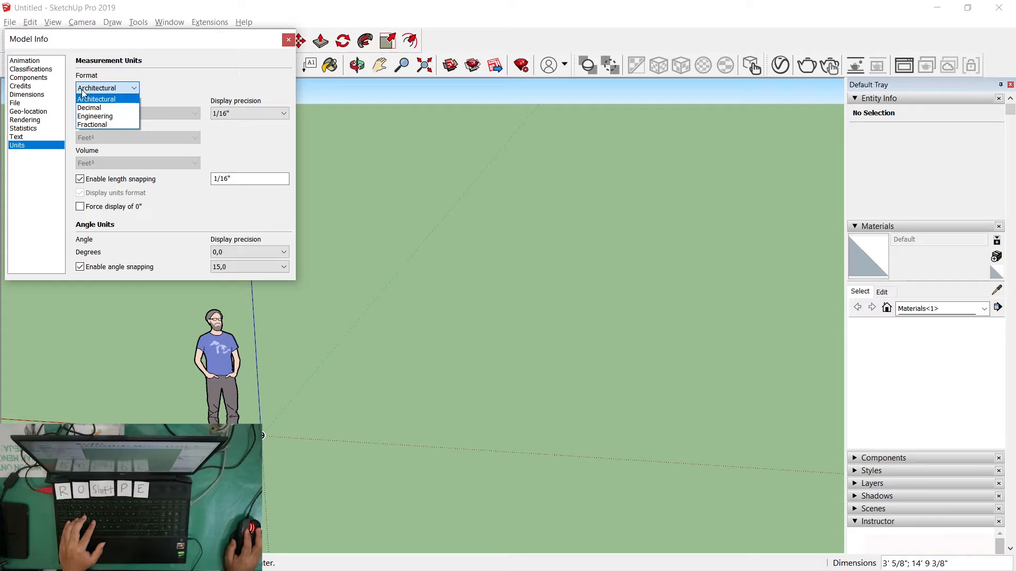
pyautogui.click(89, 108)
pyautogui.click(152, 116)
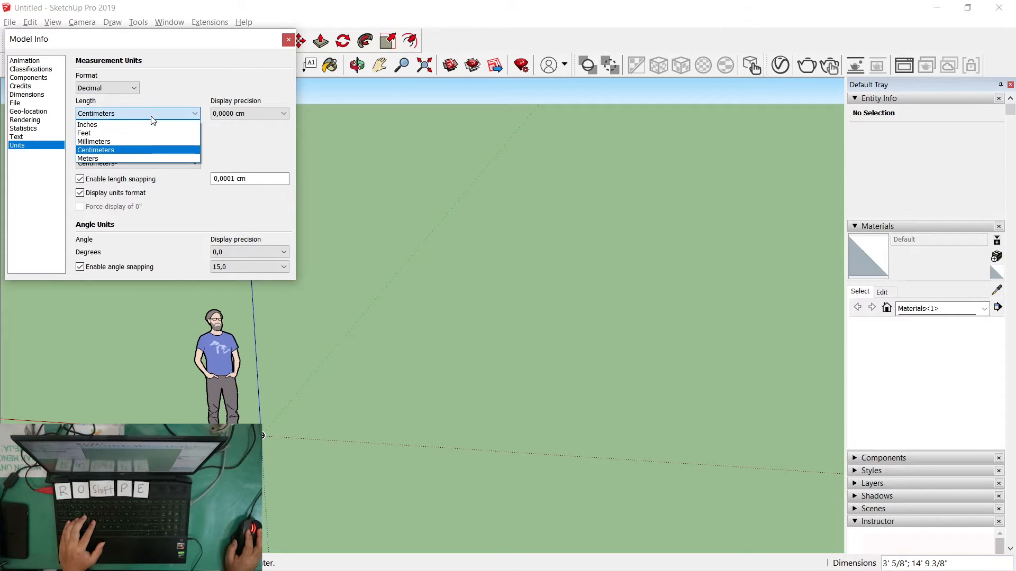
pyautogui.click(122, 148)
pyautogui.click(118, 115)
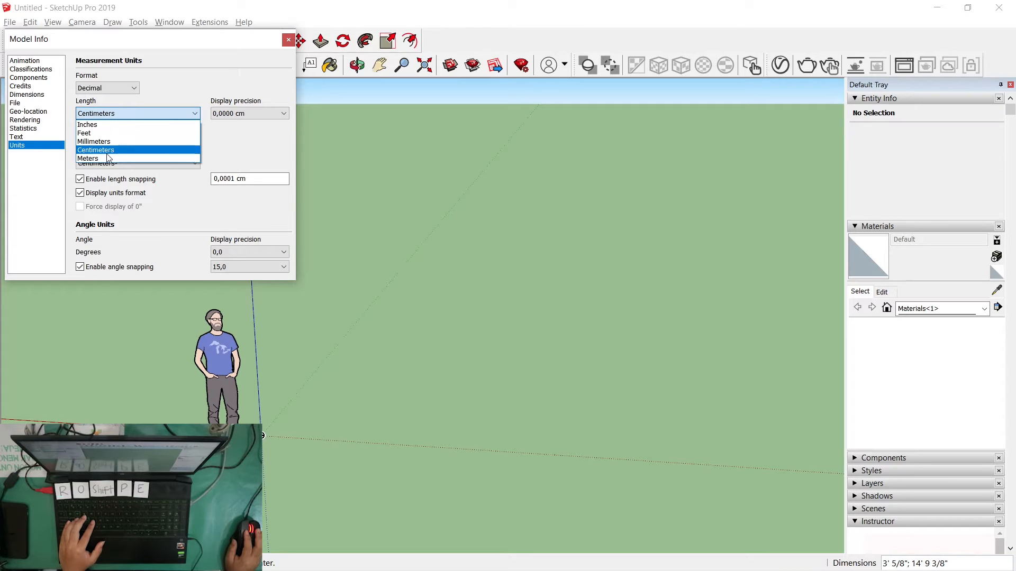
pyautogui.click(107, 153)
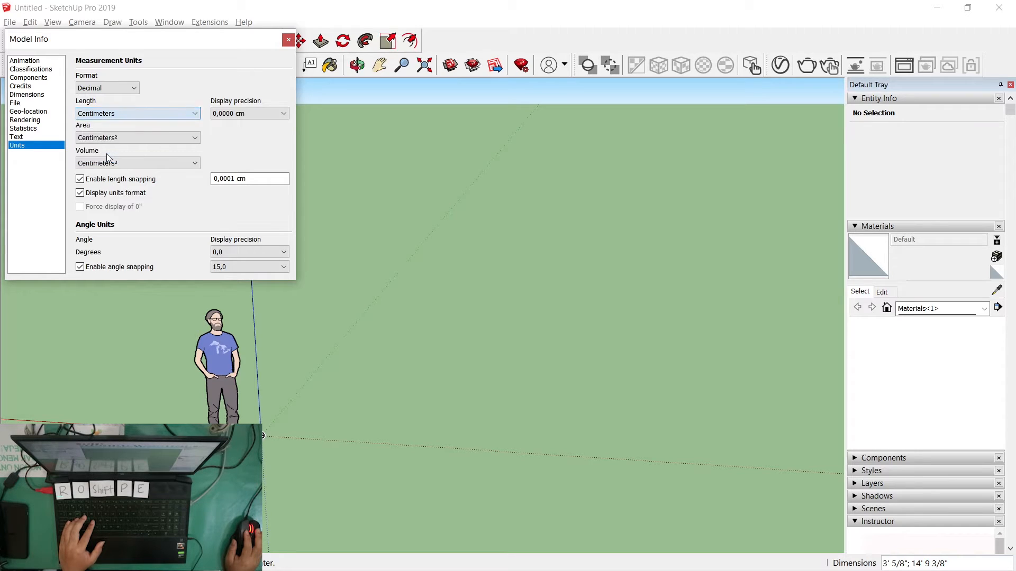
pyautogui.click(141, 121)
pyautogui.click(140, 120)
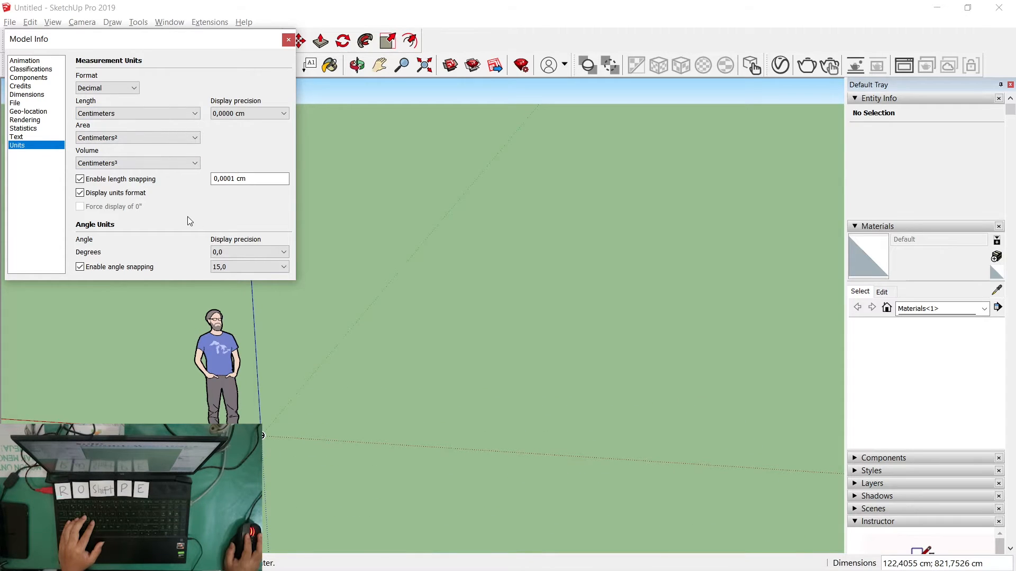
# Step: Set the length display precision to 0,00 cm and close the model information settings
pyautogui.click(243, 113)
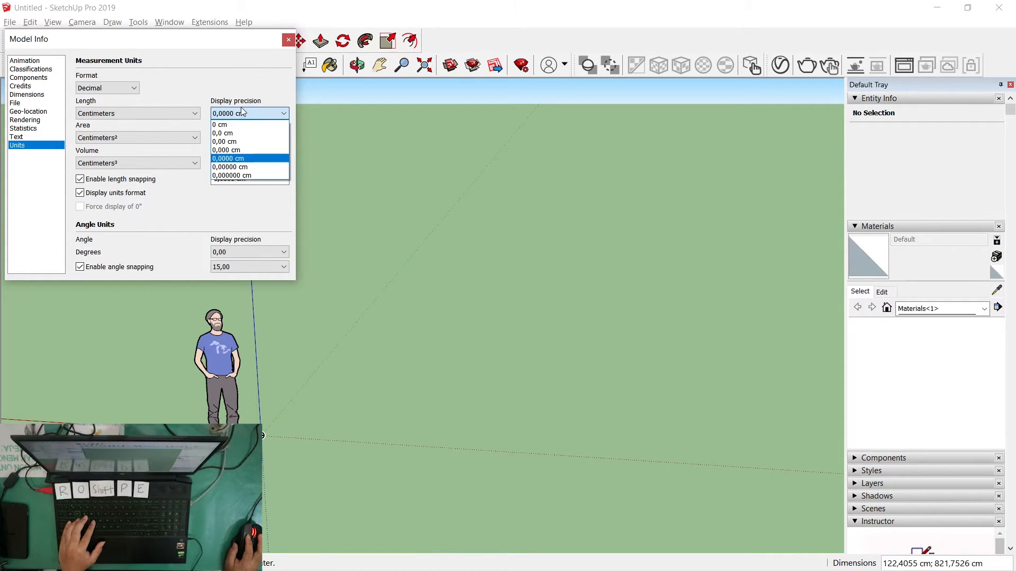
pyautogui.click(223, 143)
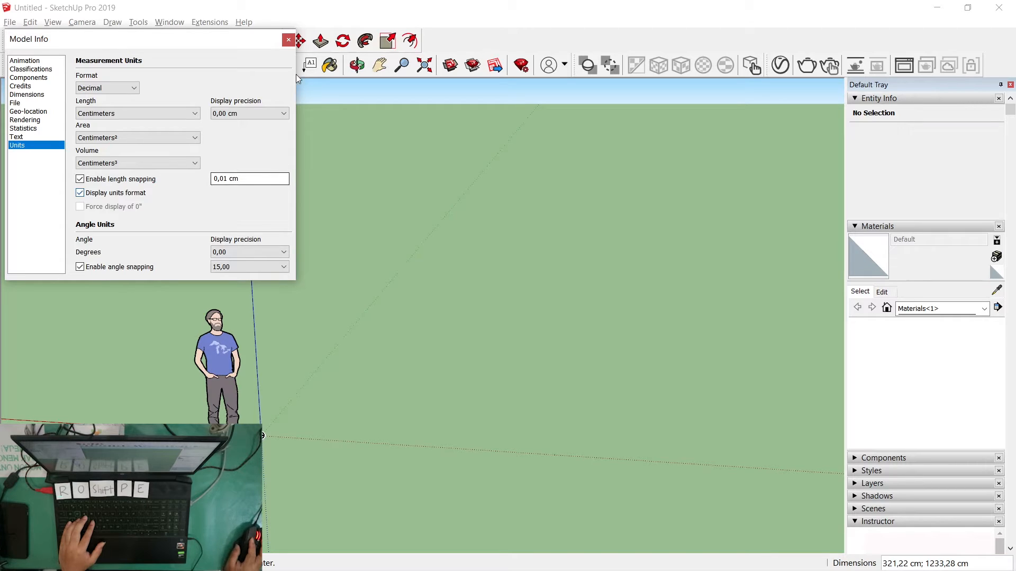
pyautogui.click(289, 40)
# Step: Draw an 800 by 700 cm rectangle on the ground starting at the origin
pyautogui.click(263, 436)
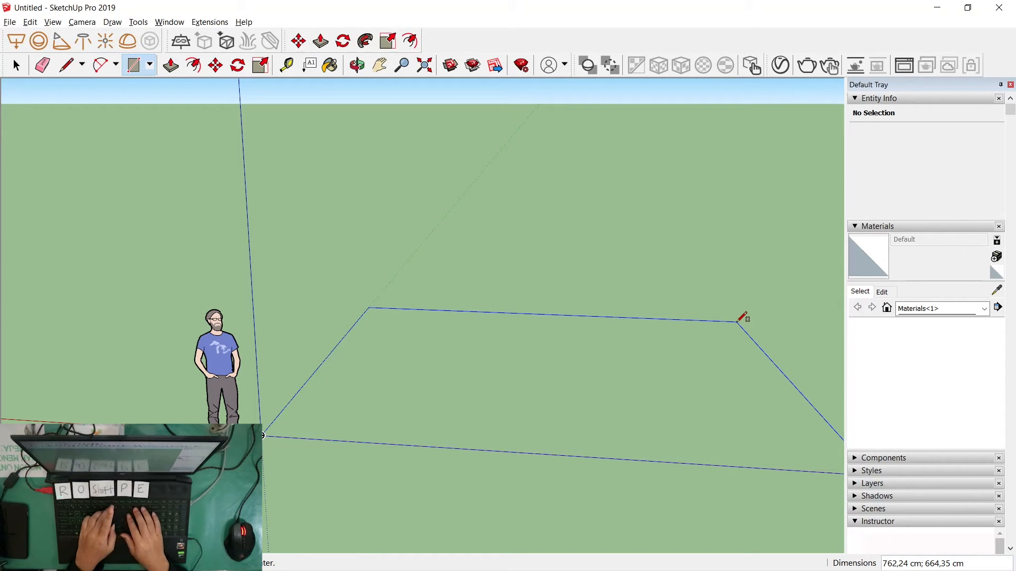
pyautogui.write('800,')
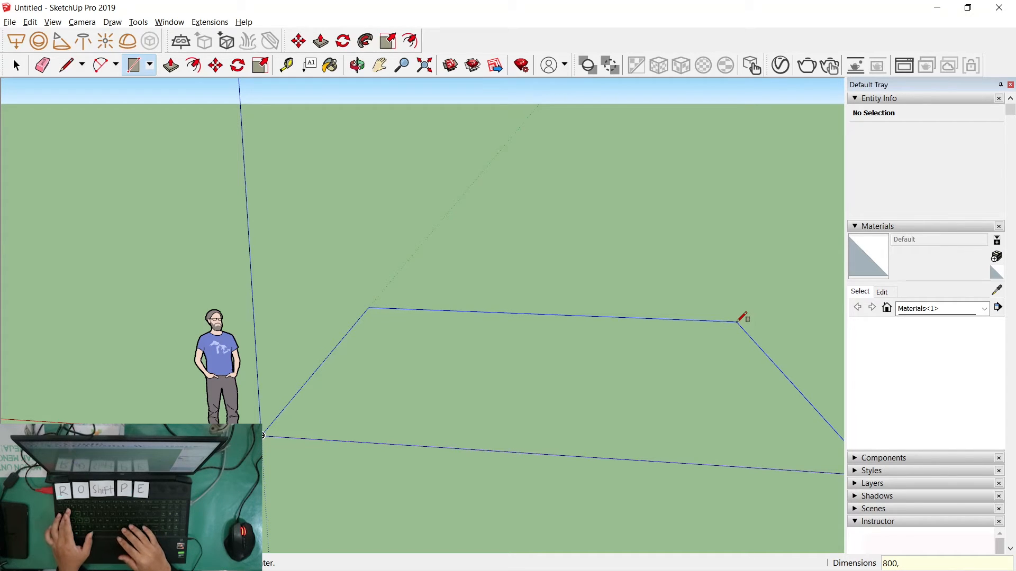
pyautogui.write(' 700')
pyautogui.press('Return')
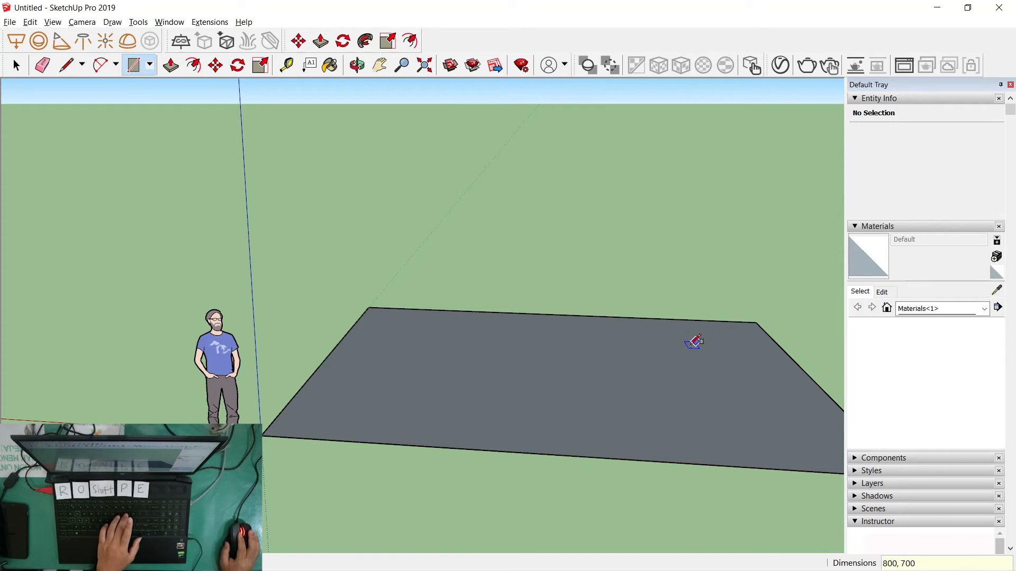
# Step: Draw a rectangle on the ground from the origin with dimensions 700, 800 cm
pyautogui.press('o')
pyautogui.moveTo(696, 309); pyautogui.dragTo(592, 427)
pyautogui.press('r')
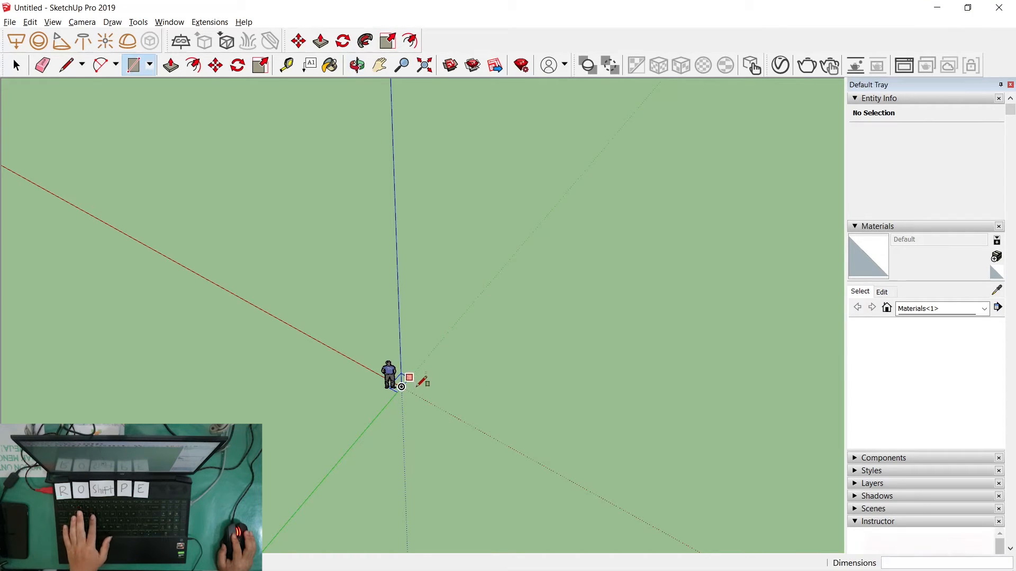
pyautogui.scroll(3, 417, 378)
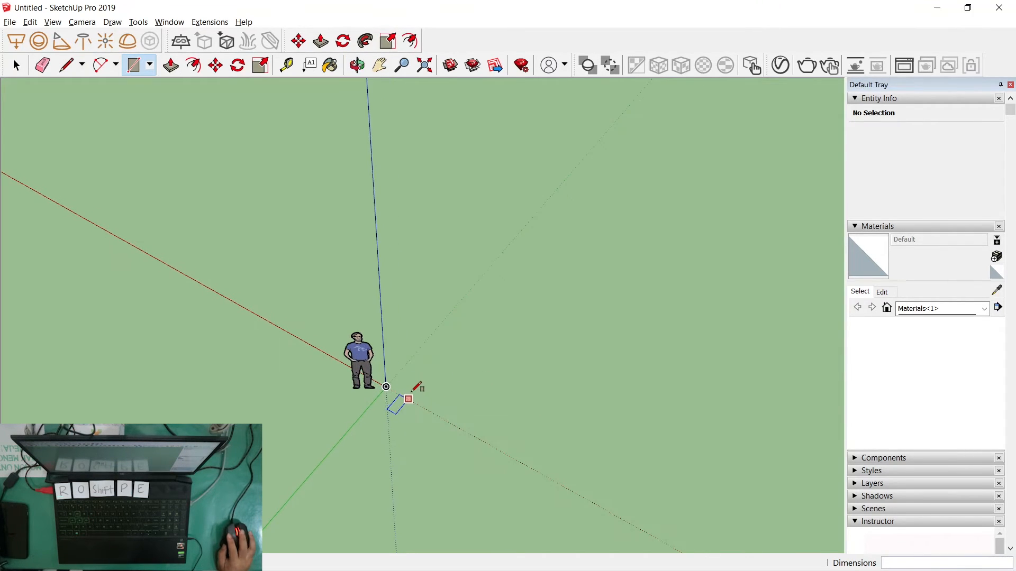
pyautogui.scroll(-7, 405, 388)
pyautogui.scroll(-1, 517, 422)
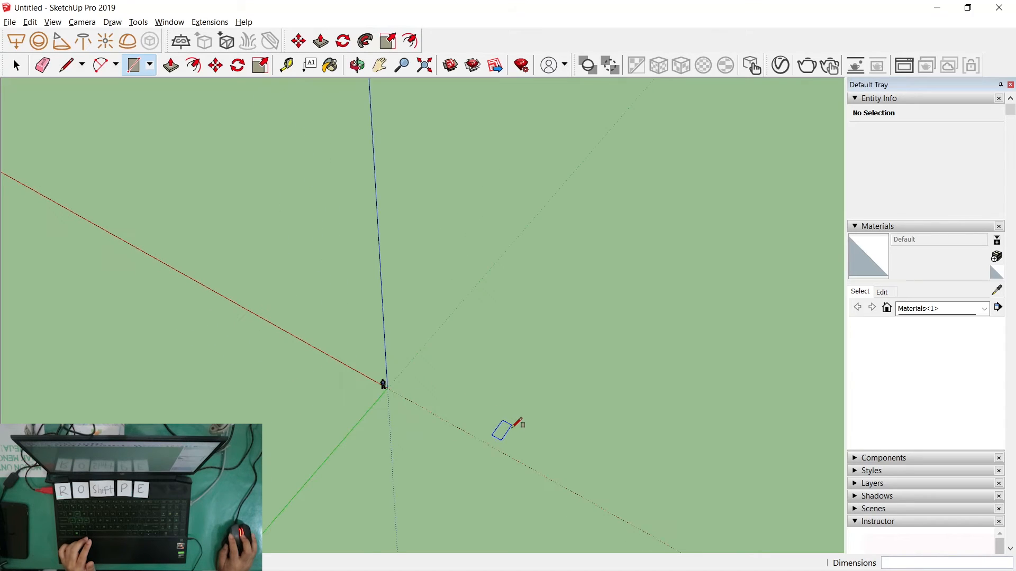
pyautogui.scroll(4, 451, 426)
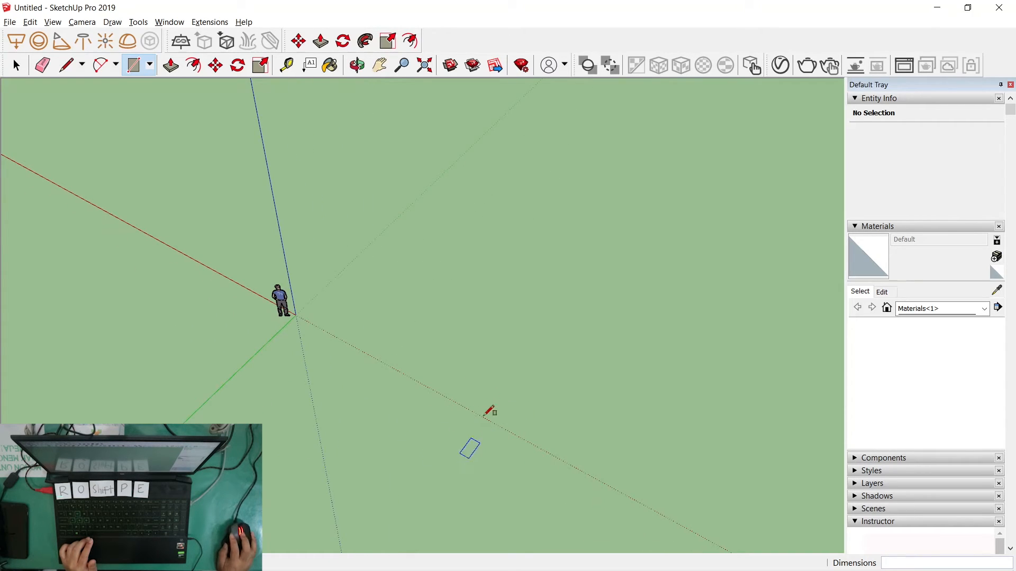
pyautogui.scroll(-3, 376, 318)
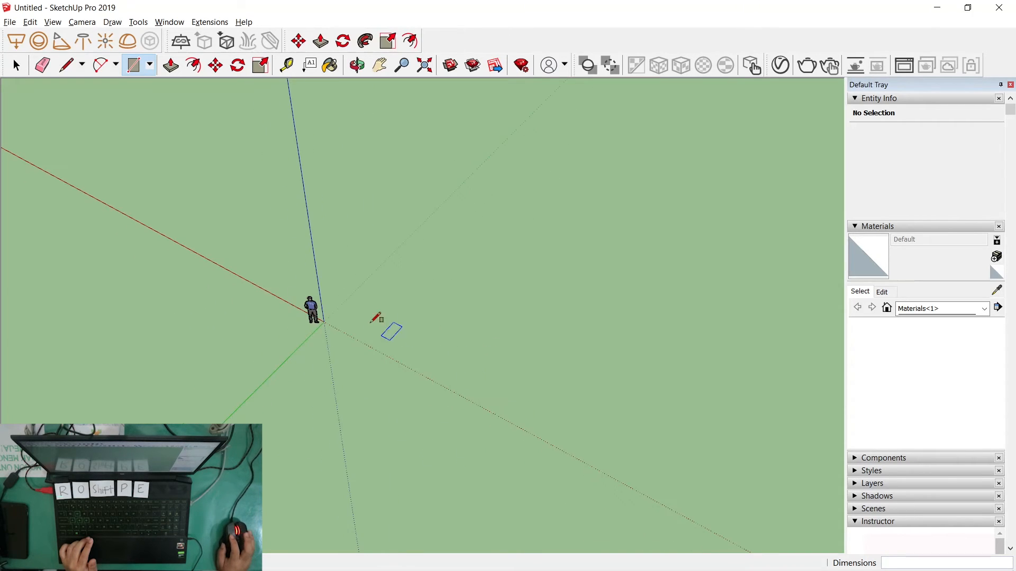
pyautogui.click(334, 321)
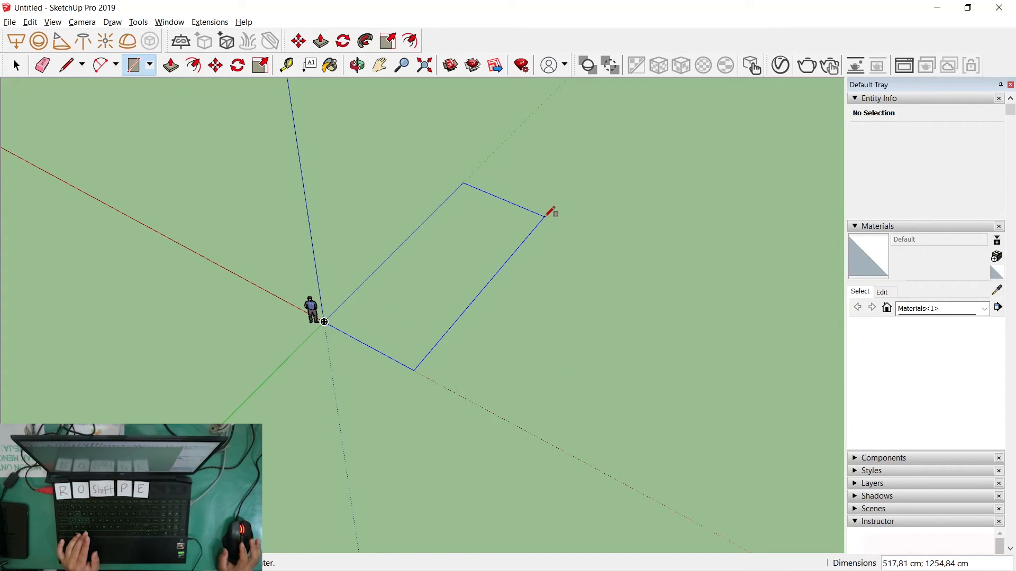
pyautogui.write('700')
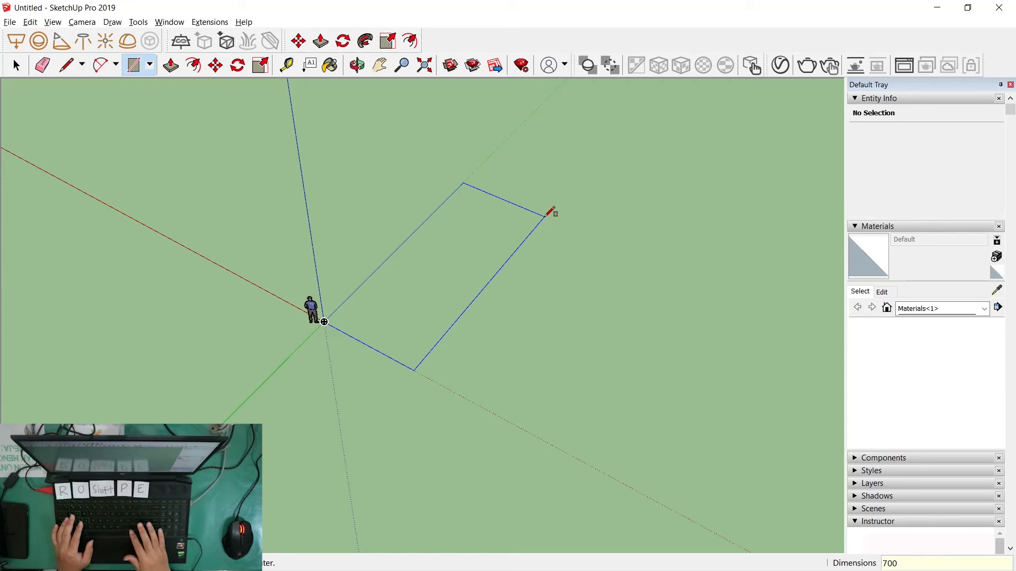
pyautogui.write(',')
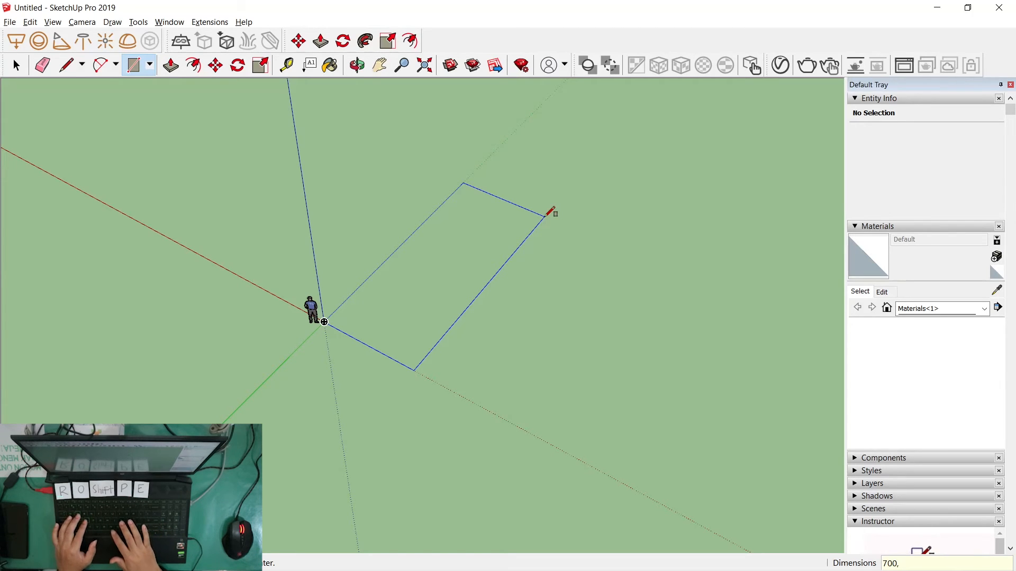
pyautogui.write(' 800')
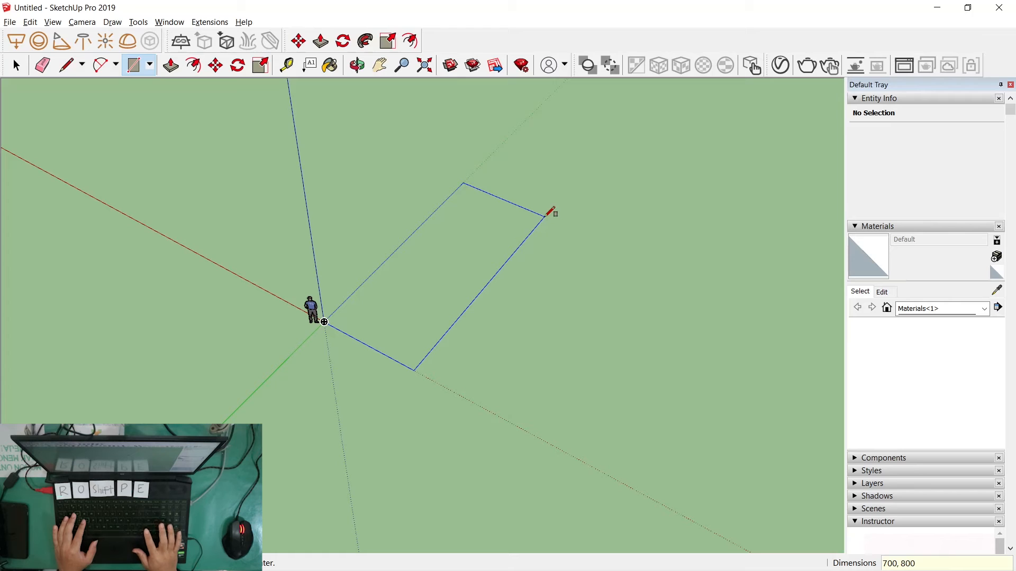
pyautogui.press('Return')
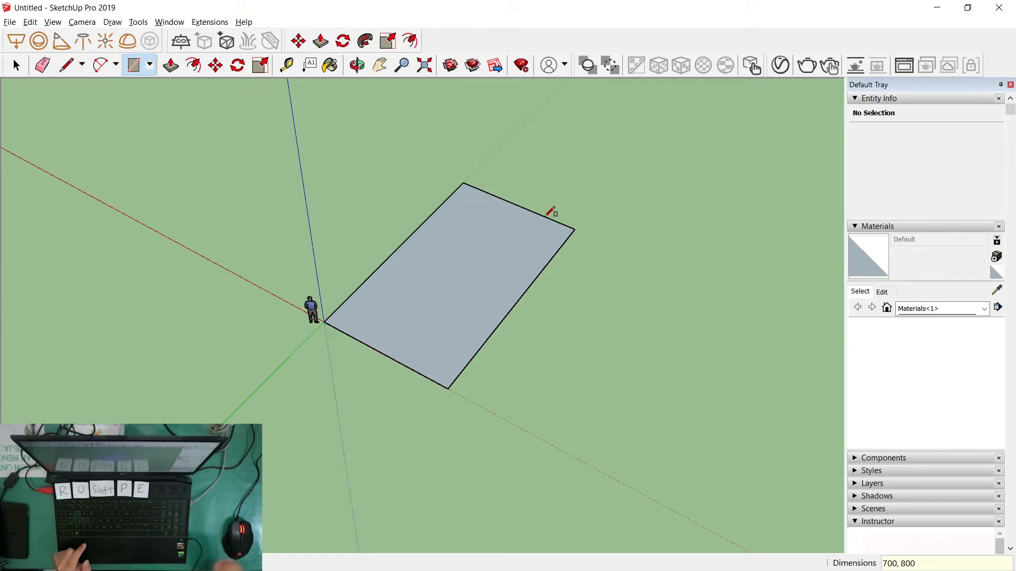
# Step: Split off a triangle at the rectangle's far end with a line from the far corner to a point on the opposite long edge
pyautogui.press('o')
pyautogui.moveTo(432, 344)
pyautogui.mouseDown()
pyautogui.moveTo(533, 233)
pyautogui.moveTo(424, 352)
pyautogui.mouseUp()
pyautogui.scroll(4, 446, 210)
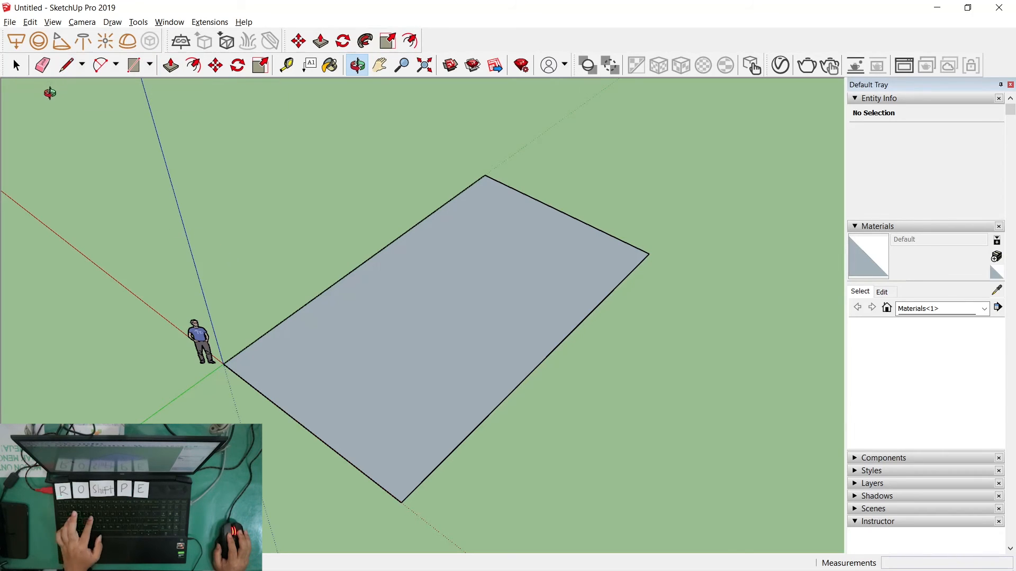
pyautogui.press('l')
pyautogui.click(485, 176)
pyautogui.click(598, 306)
# Step: Push/Pull the triangular face upward by 500 cm
pyautogui.press('p')
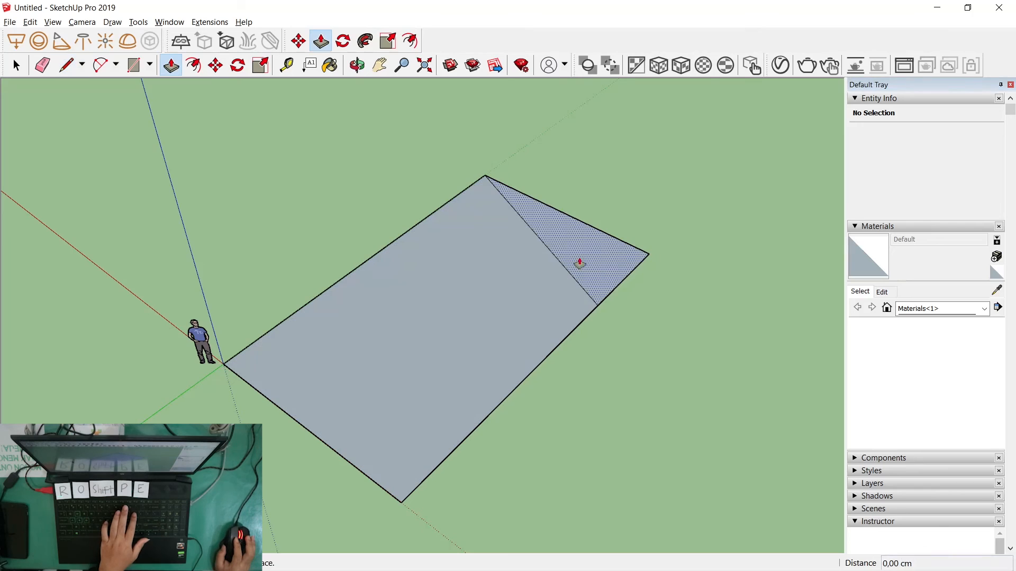
pyautogui.click(604, 275)
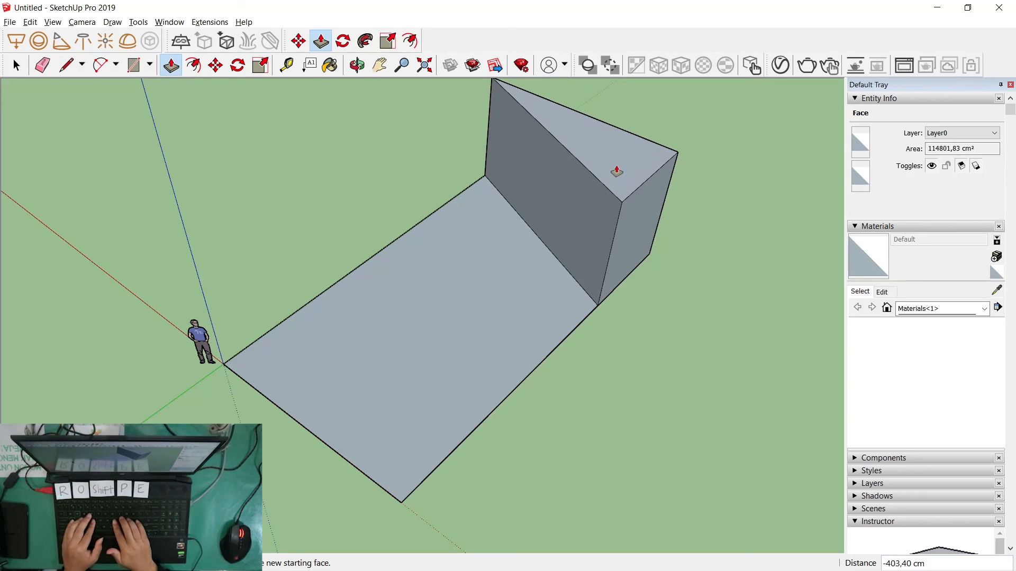
pyautogui.write('00')
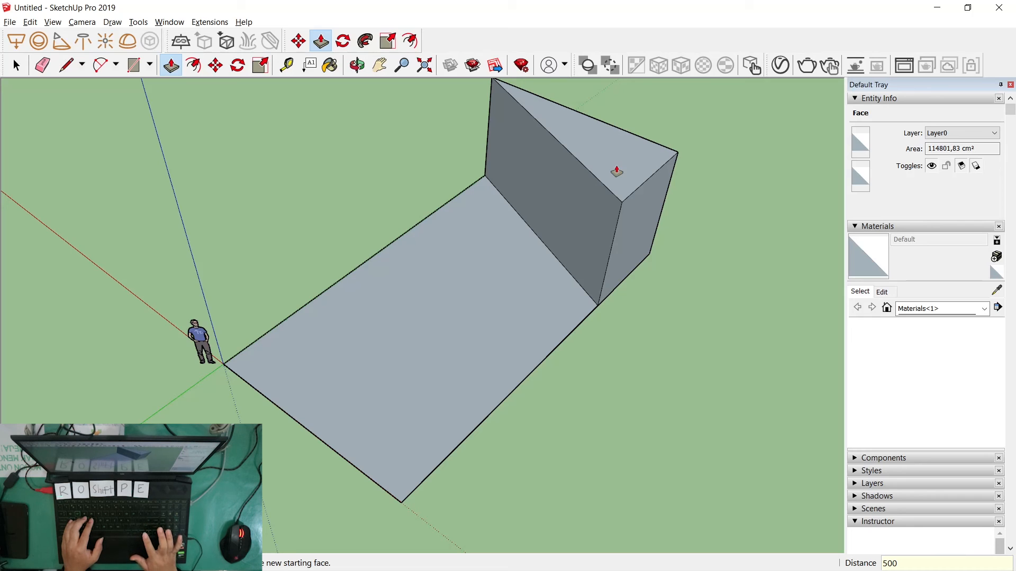
pyautogui.press('Return')
# Step: Divide the block's diagonal wall with a vertical line near its middle and a horizontal line across the half toward the open side
pyautogui.press('o')
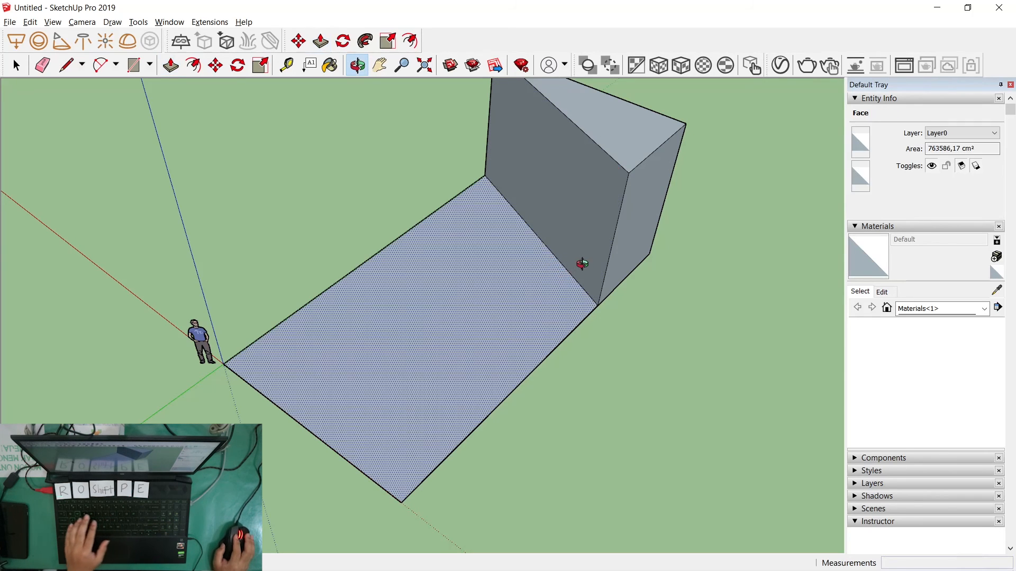
pyautogui.moveTo(580, 263); pyautogui.dragTo(406, 86)
pyautogui.moveTo(517, 188)
pyautogui.mouseDown()
pyautogui.moveTo(698, 177)
pyautogui.moveTo(619, 224)
pyautogui.moveTo(524, 177)
pyautogui.mouseUp()
pyautogui.press('l')
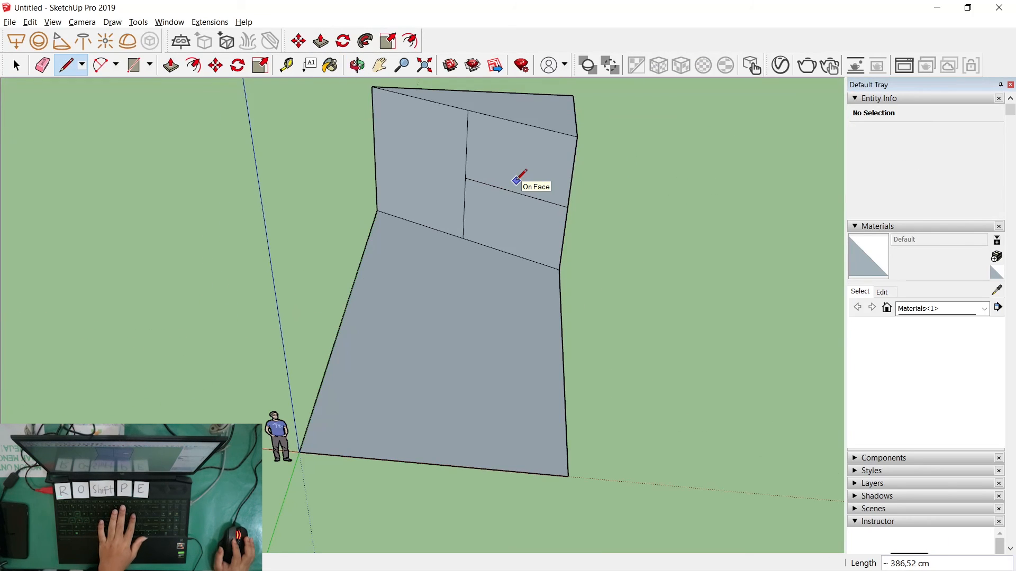
# Step: Push/Pull the upper panel of the divided diagonal wall outward by 350 cm over the floor
pyautogui.press('p')
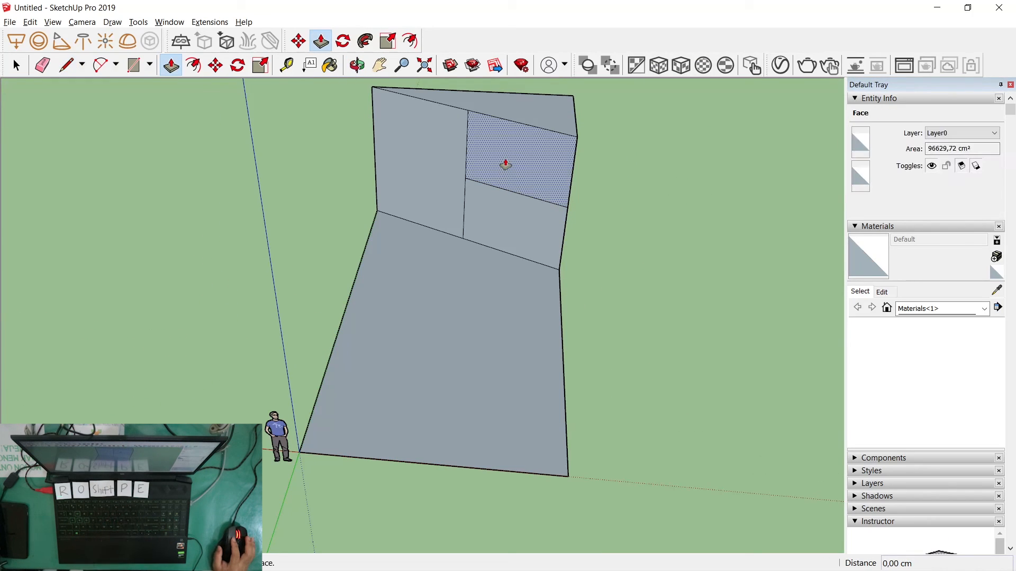
pyautogui.click(505, 165)
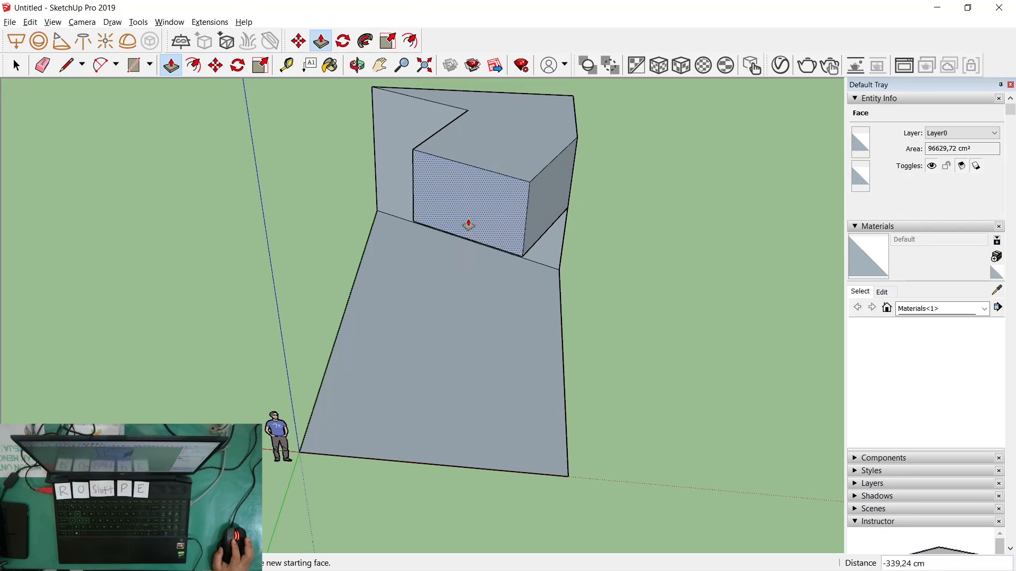
pyautogui.press('Escape')
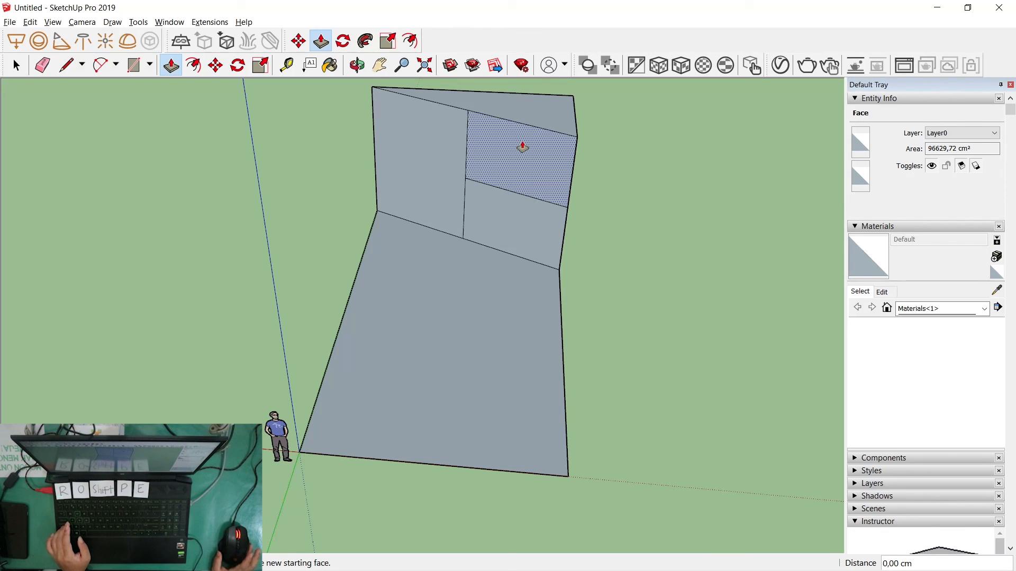
pyautogui.click(523, 147)
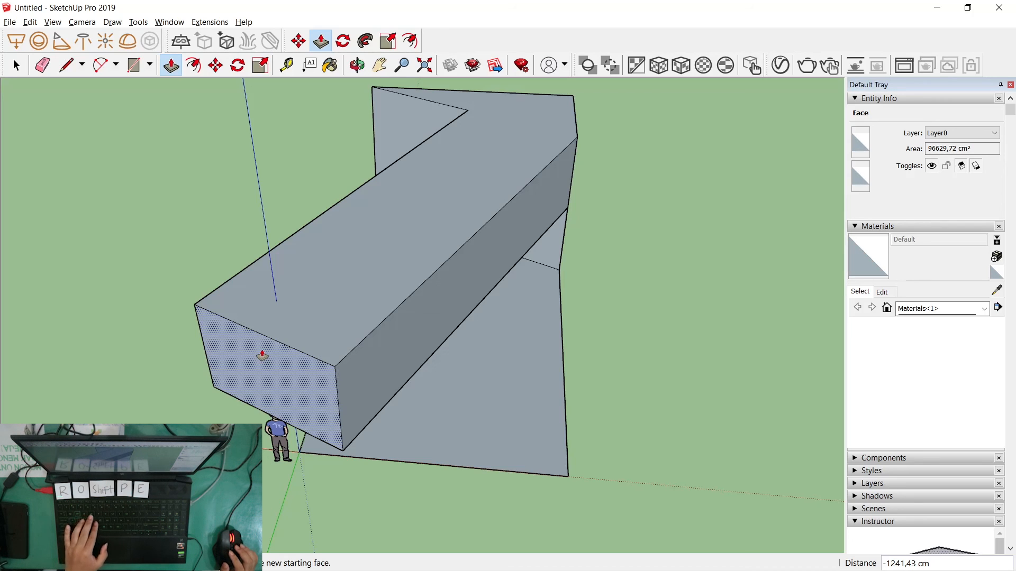
pyautogui.write('350')
pyautogui.press('Return')
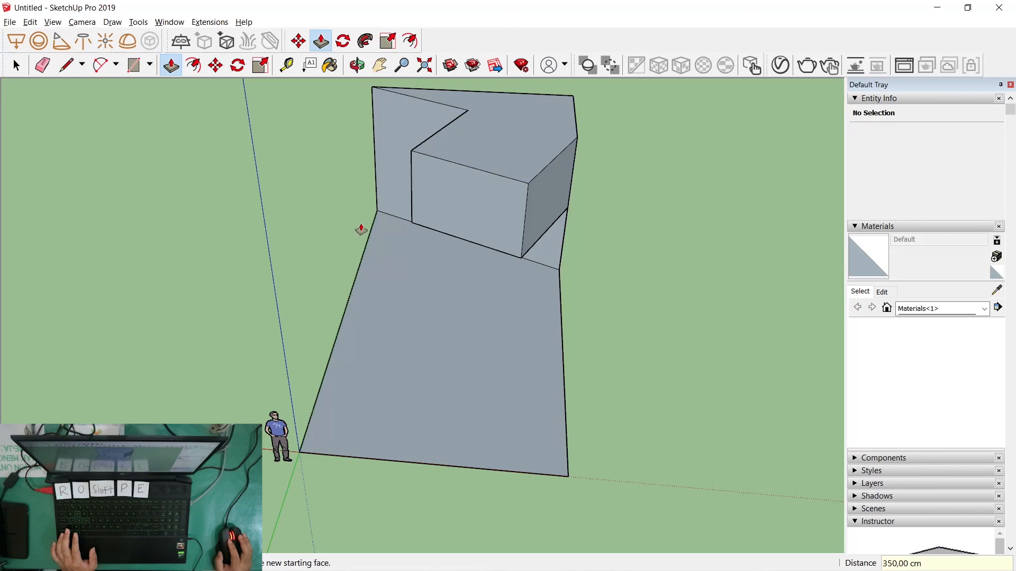
# Step: Push/Pull the outer end face of the projecting block sideways by 200 cm, beyond the floor's edge
pyautogui.click(552, 194)
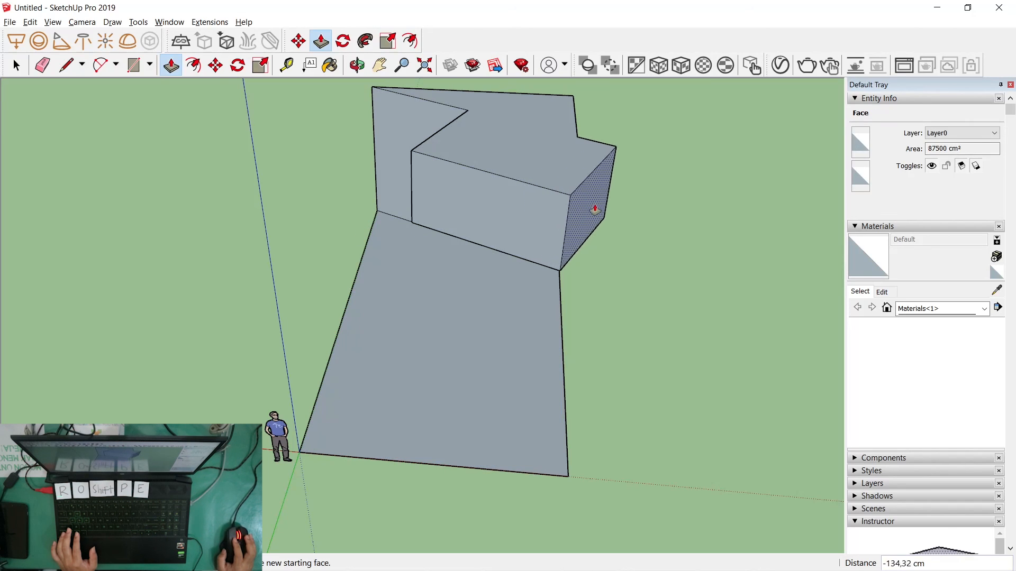
pyautogui.write('200')
pyautogui.press('Return')
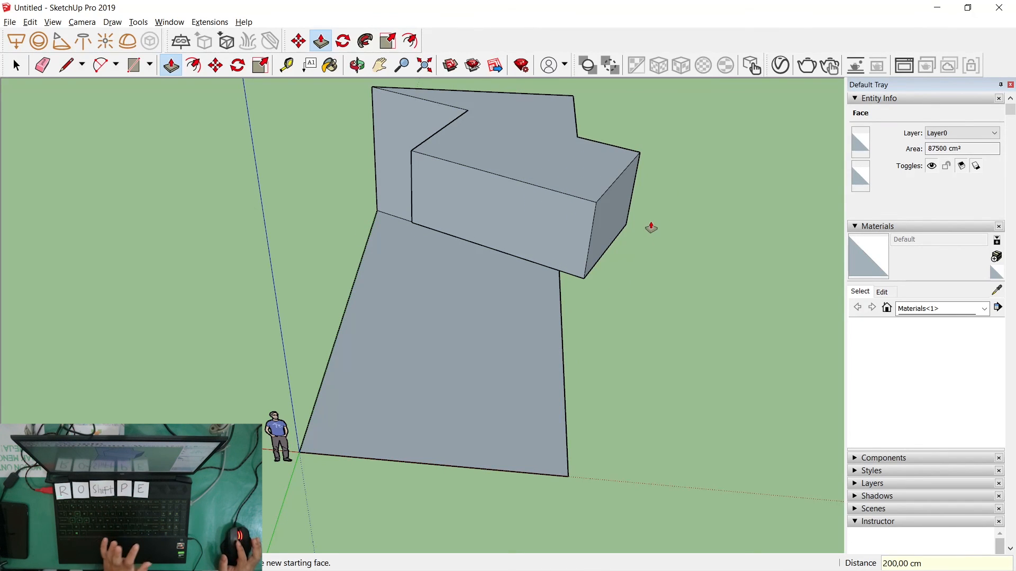
pyautogui.moveTo(651, 228); pyautogui.dragTo(557, 279, button='middle')
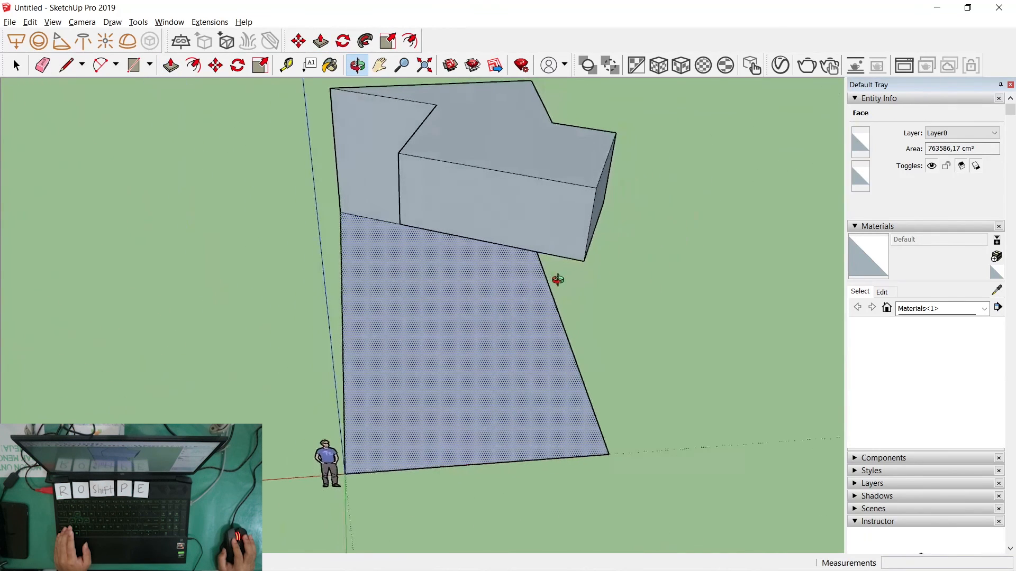